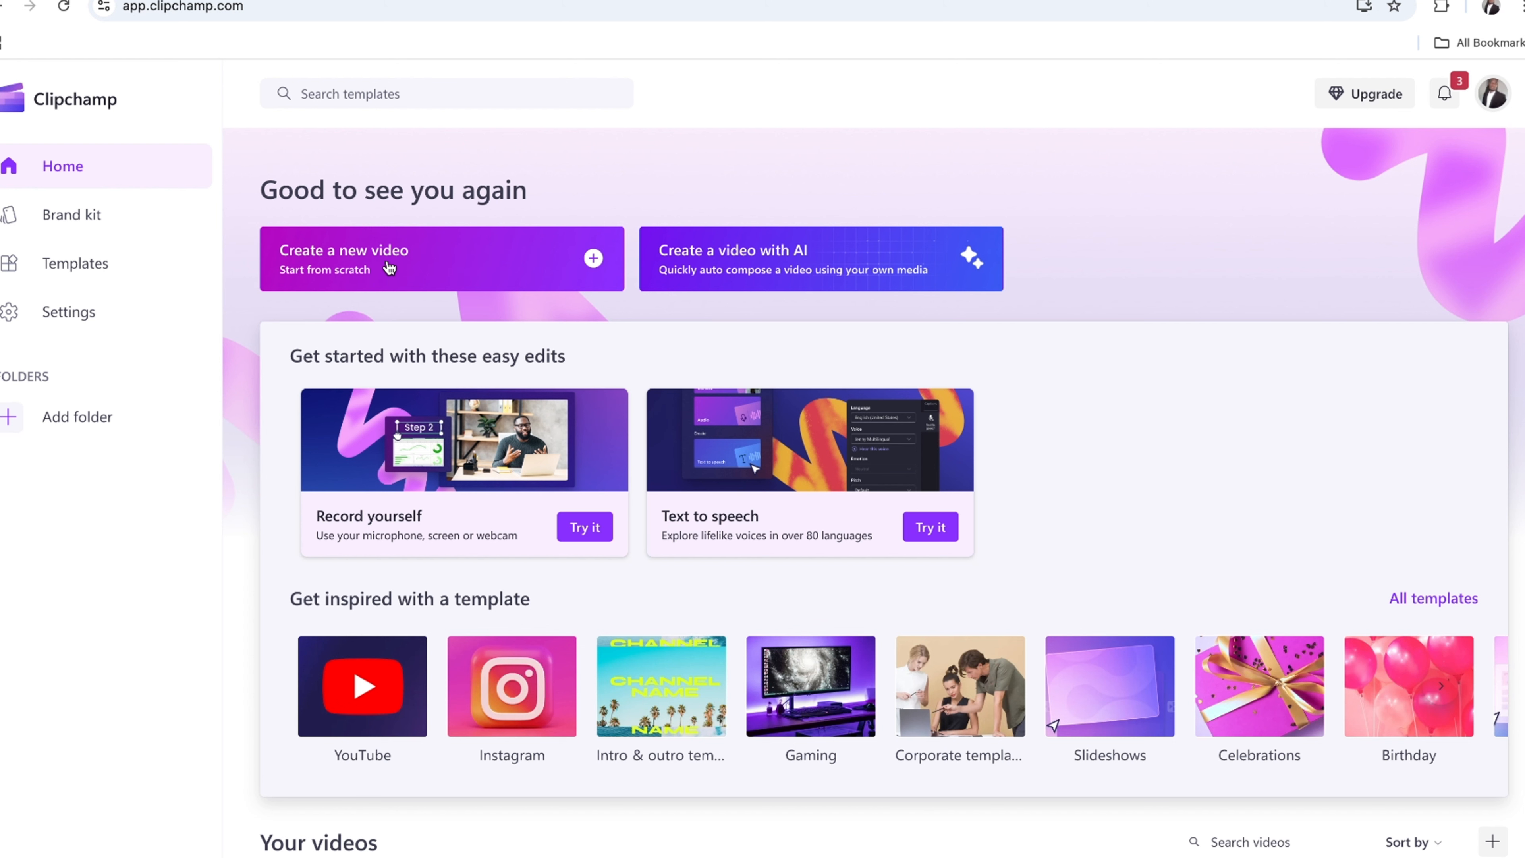
# Create a new video from scratch, add a text-to-speech clip, and open its speech settings
pyautogui.click(438, 257)
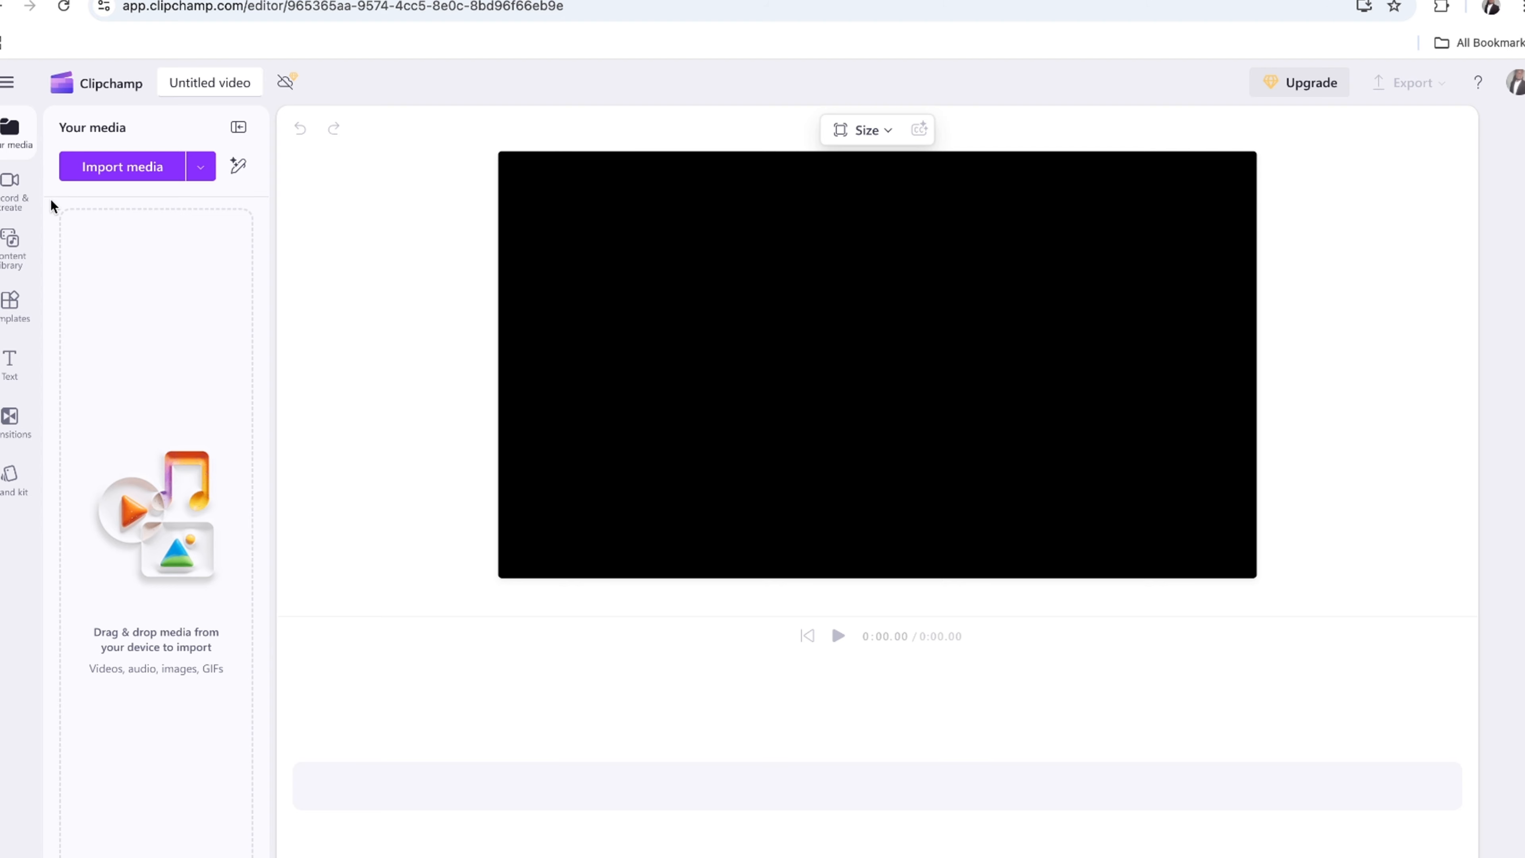
pyautogui.click(8, 196)
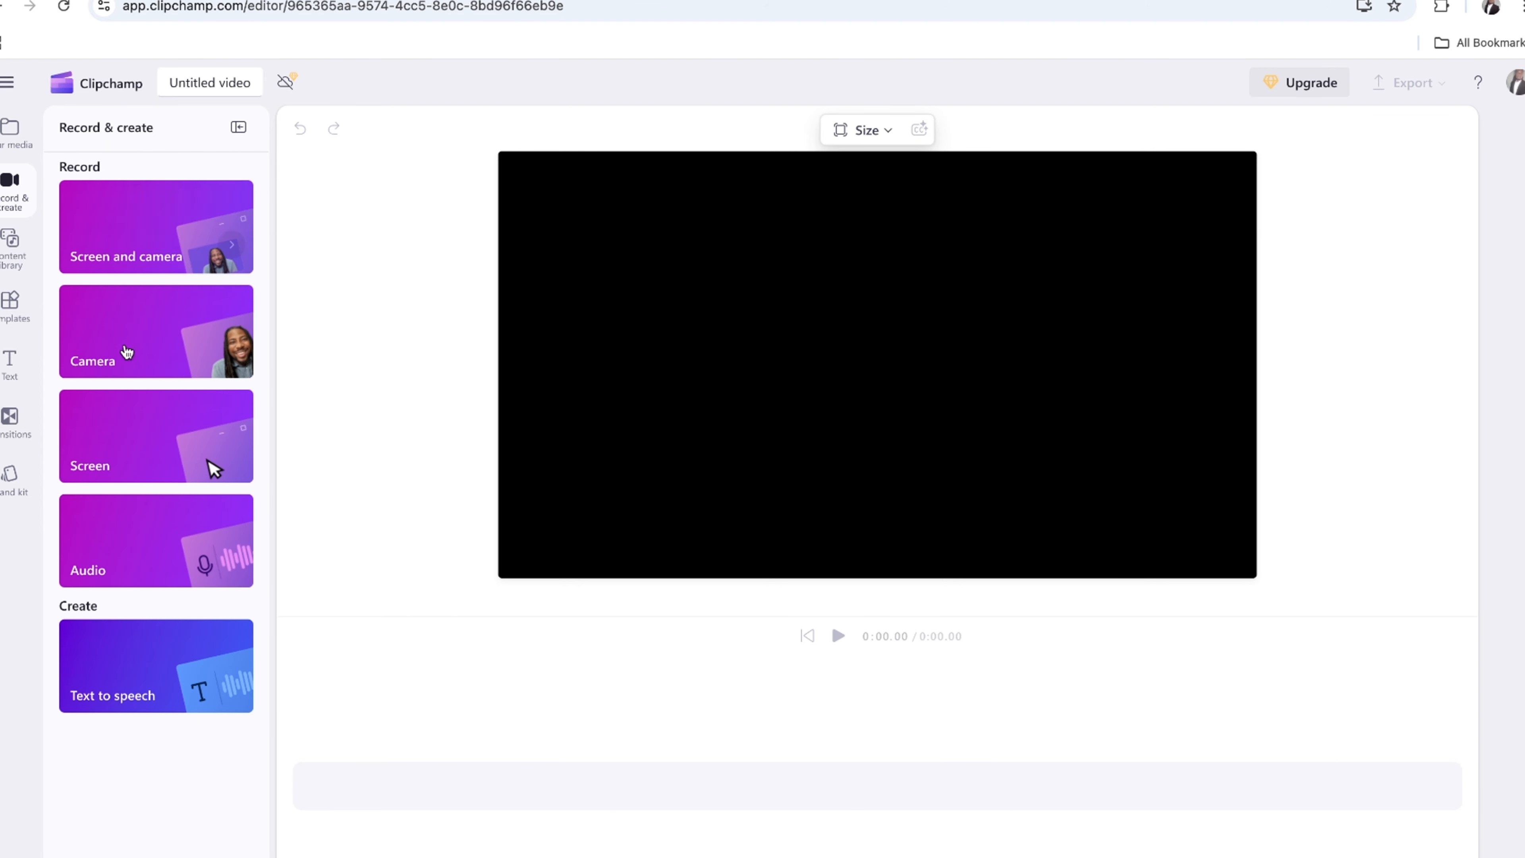
pyautogui.click(146, 693)
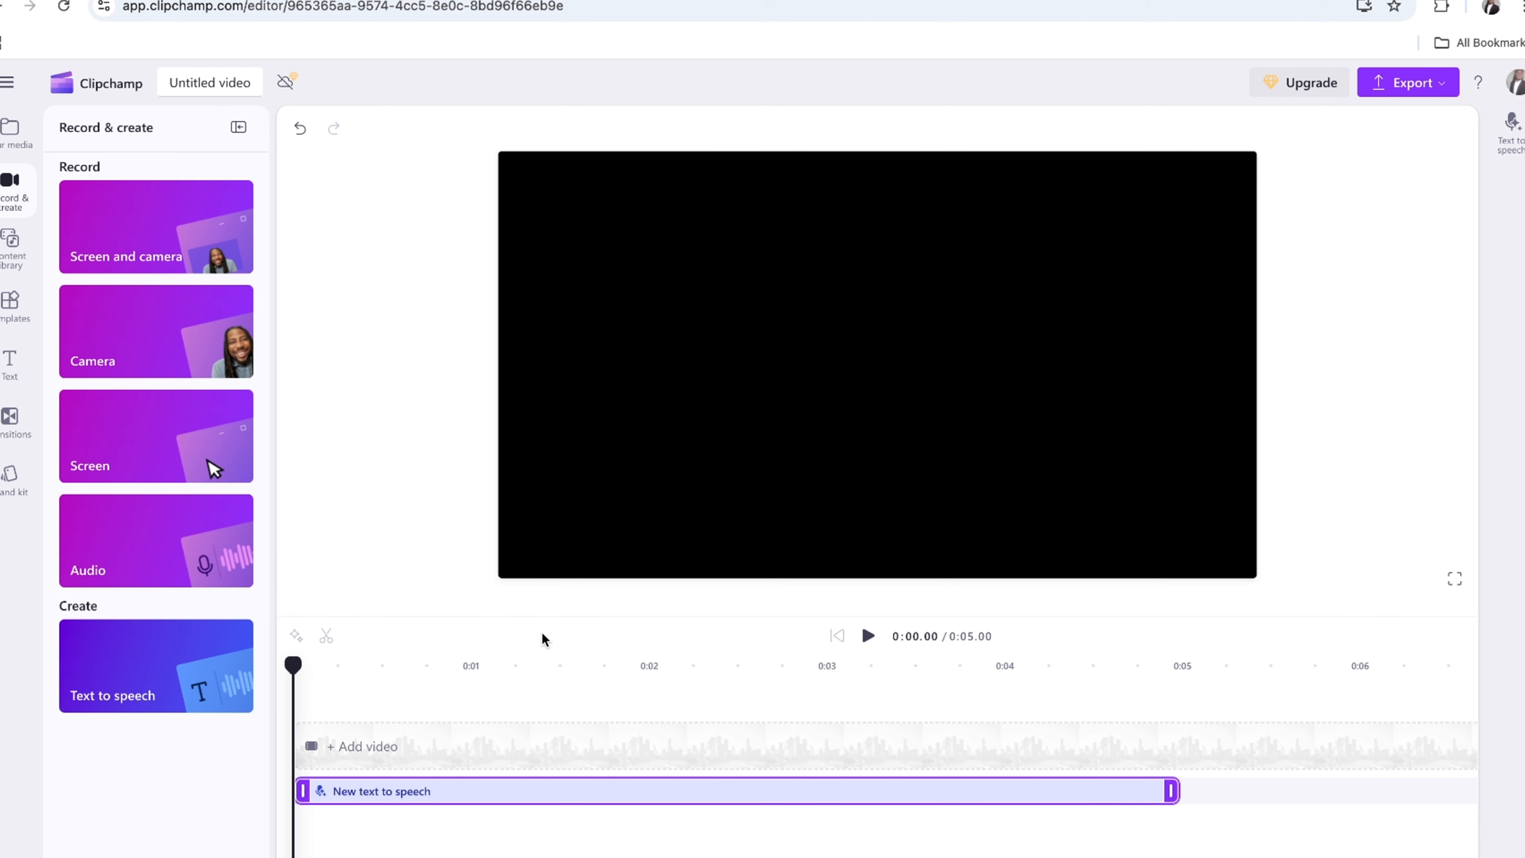
pyautogui.click(1518, 137)
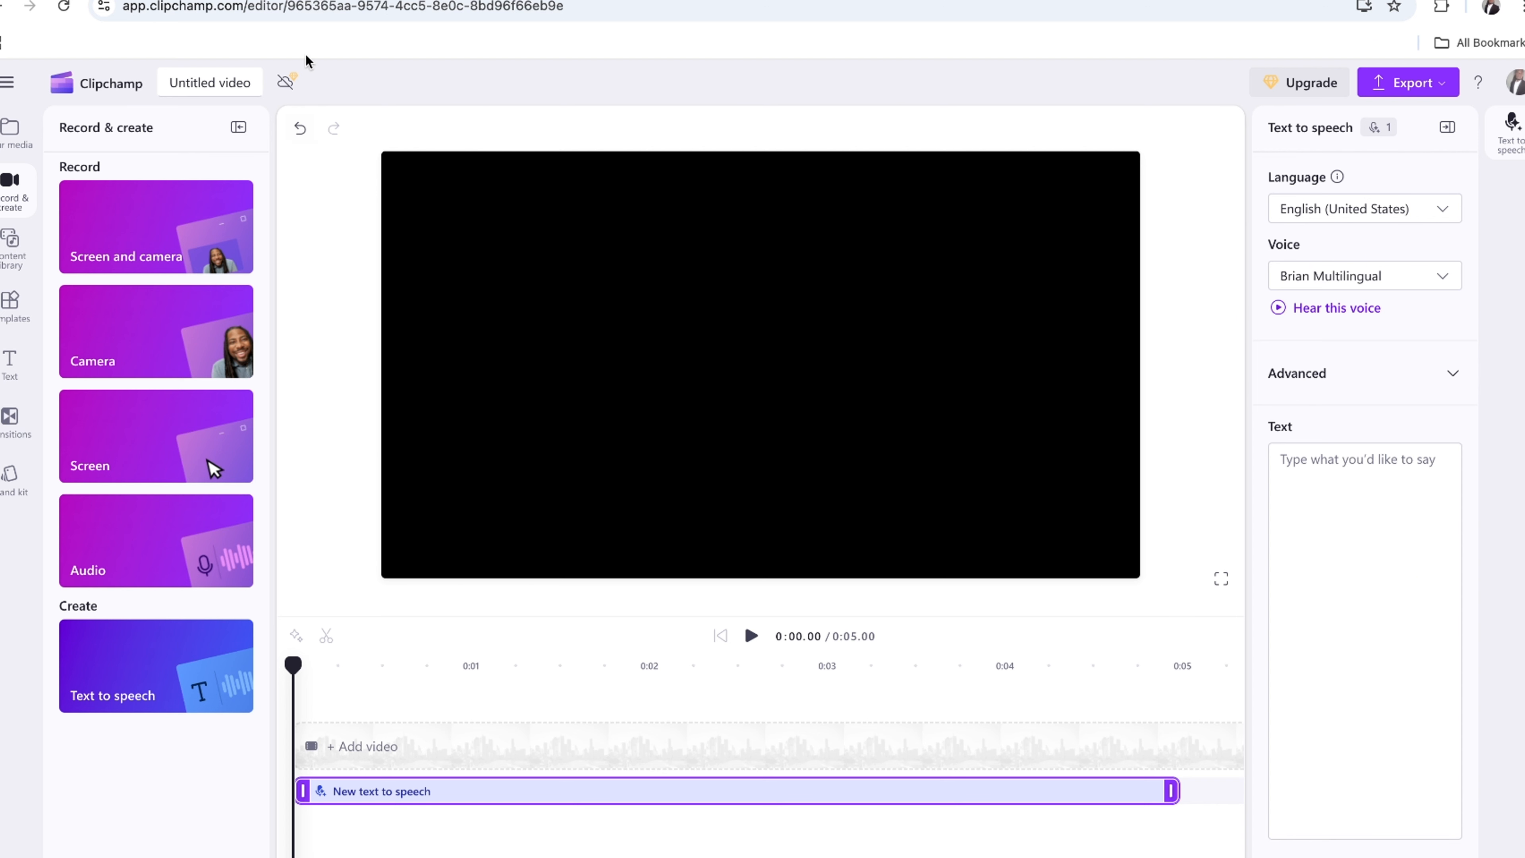
# Copy the two-line lion narration from Tab 2 of the Google Docs document and paste it as the speech text in Clipchamp
pyautogui.click(304, 0)
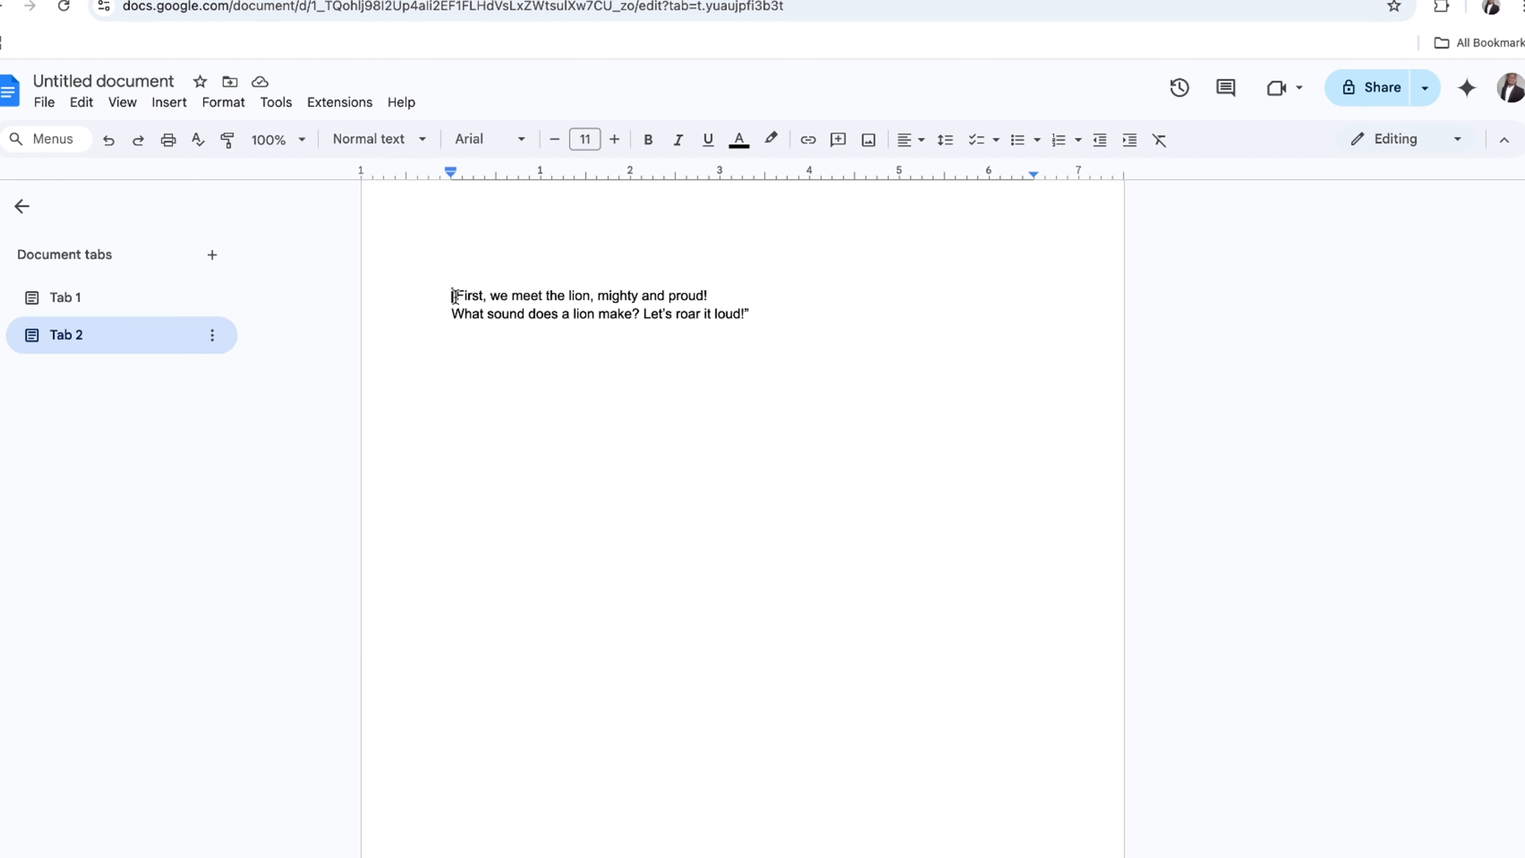
pyautogui.moveTo(452, 296); pyautogui.dragTo(751, 315)
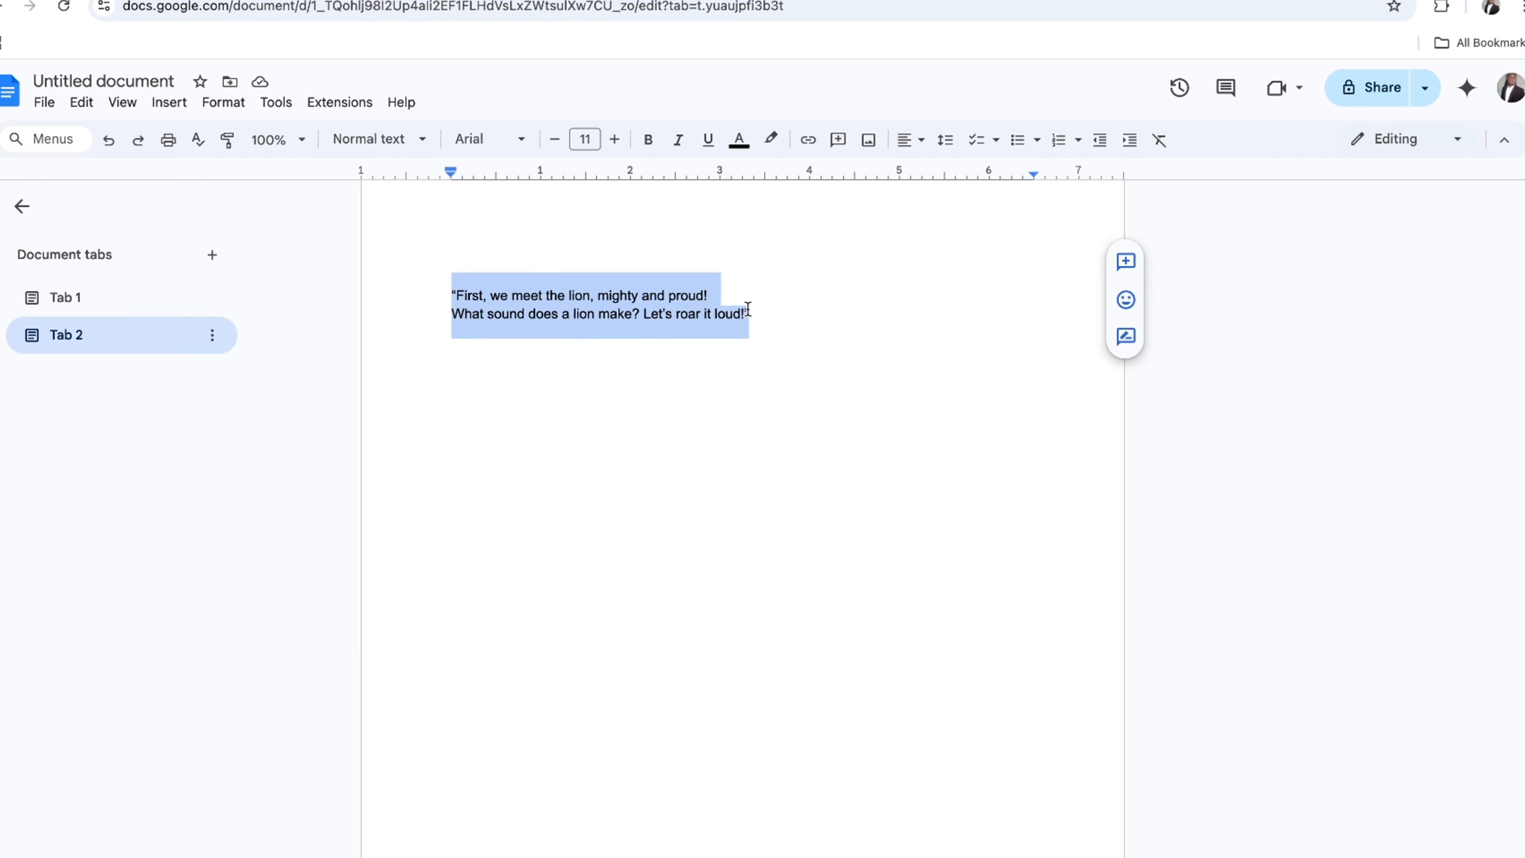
pyautogui.rightClick(565, 299)
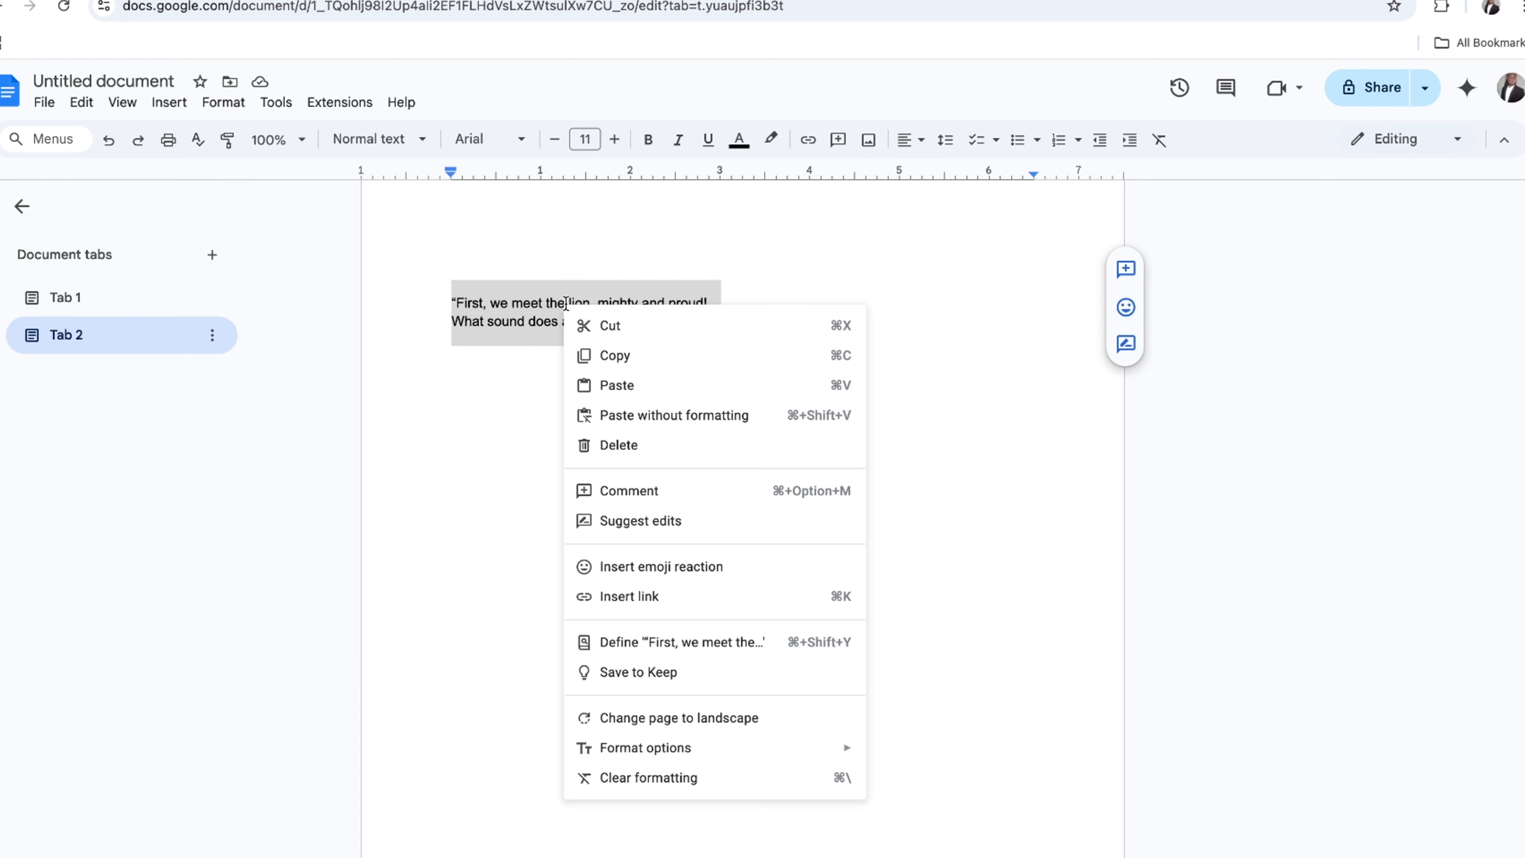
pyautogui.click(595, 360)
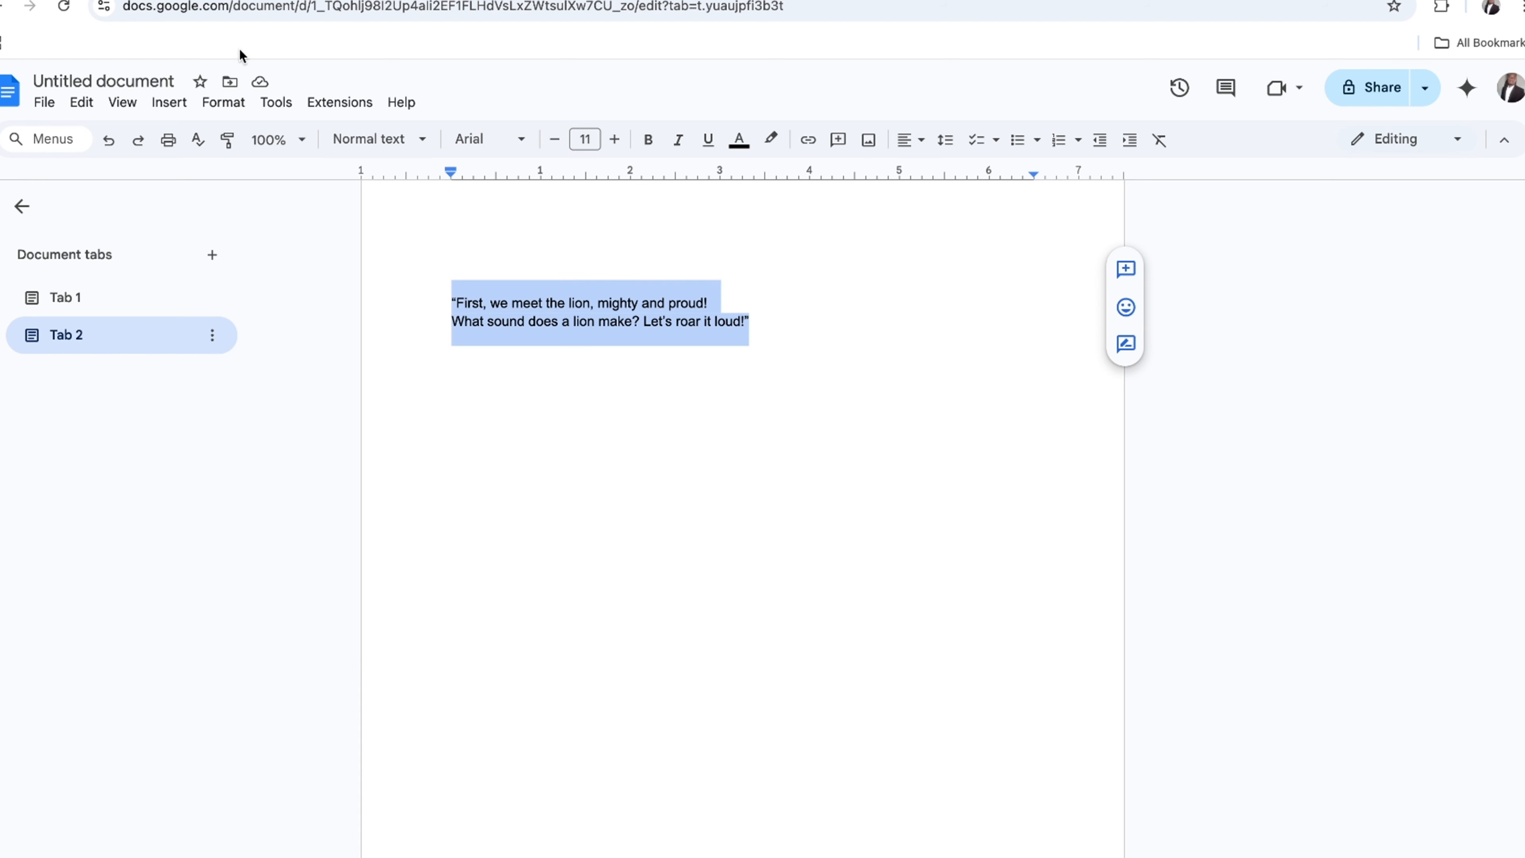
pyautogui.click(193, 0)
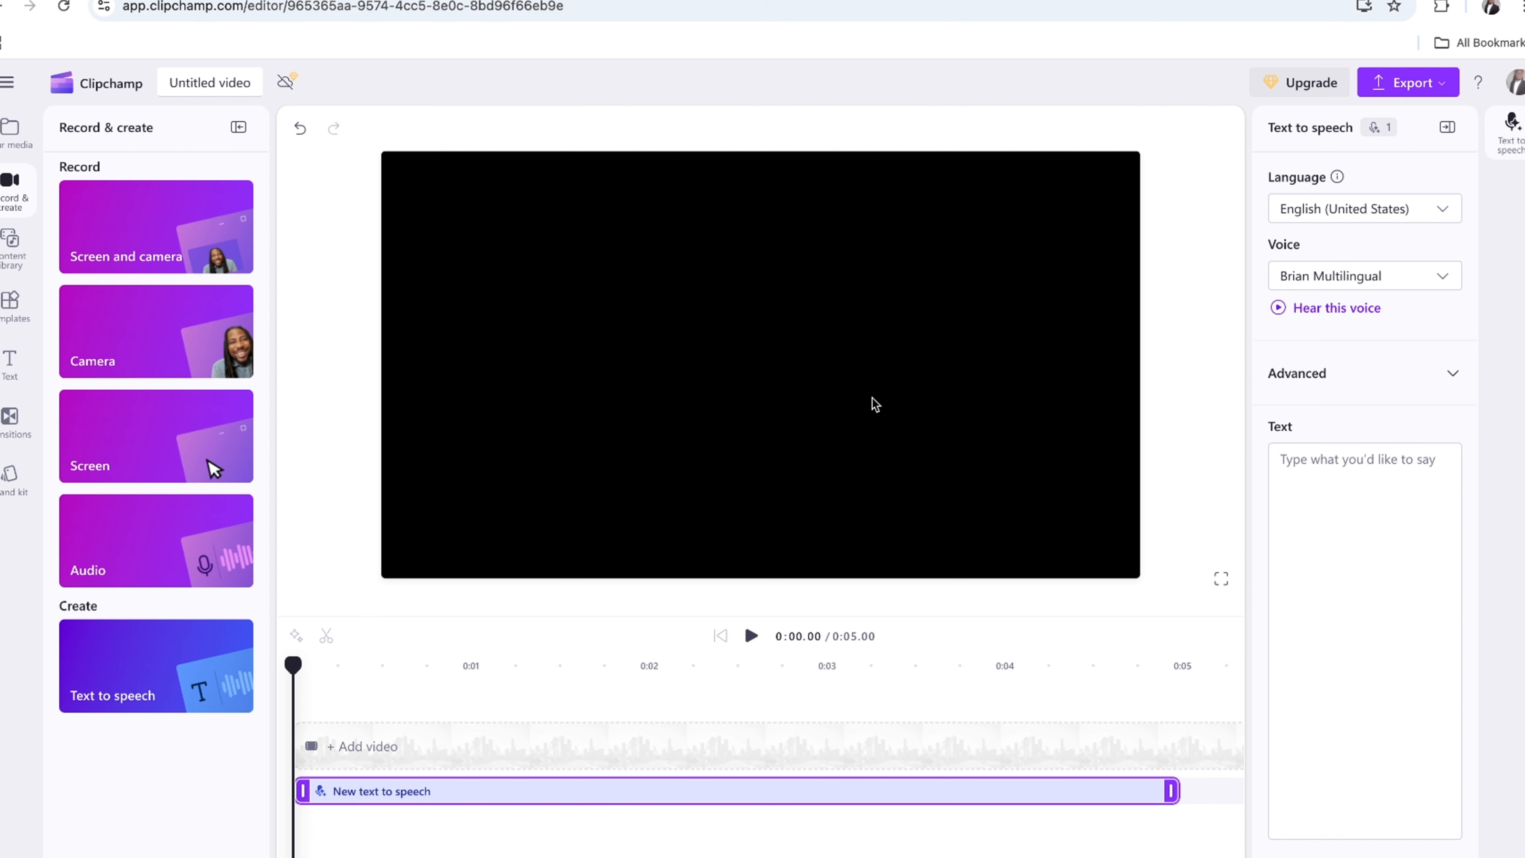
pyautogui.click(1376, 505)
pyautogui.hotkey('ctrl', 'v')
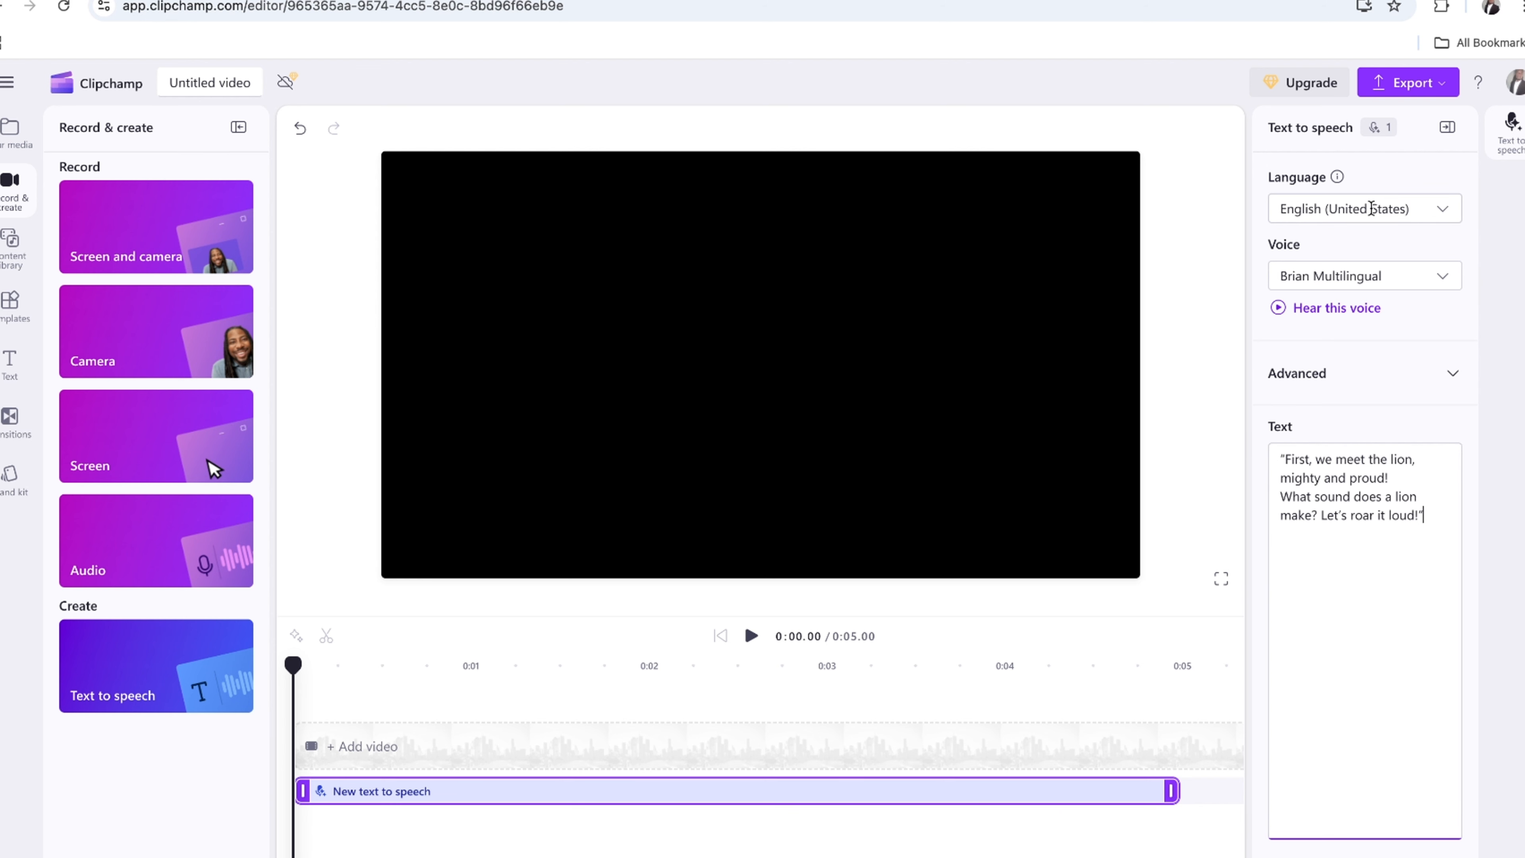
# Check the language options, set the voice to Adam Multilingual, and listen to its preview
pyautogui.click(1388, 208)
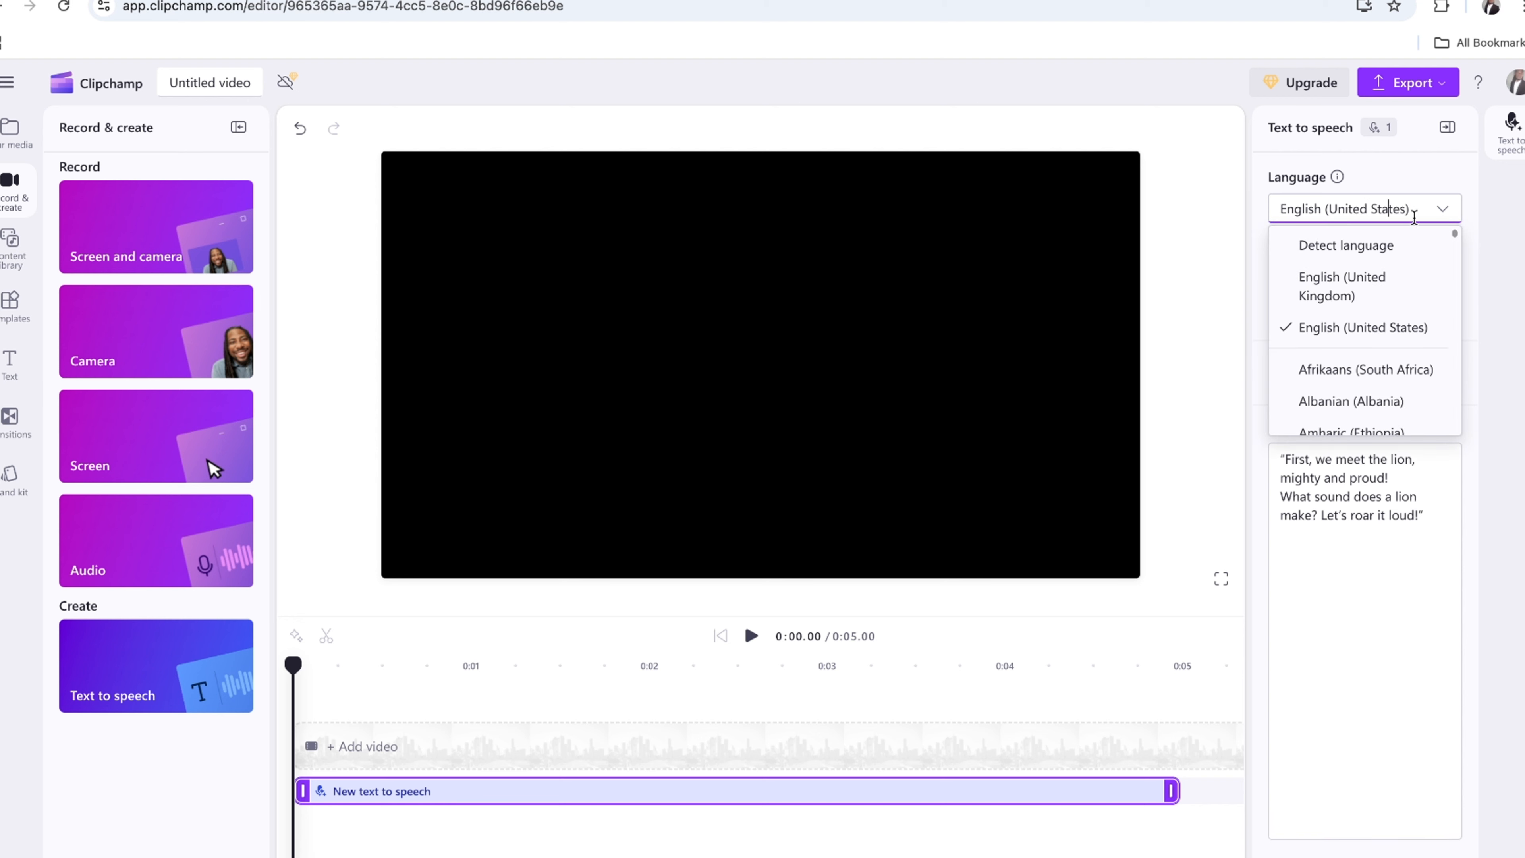
pyautogui.click(1486, 180)
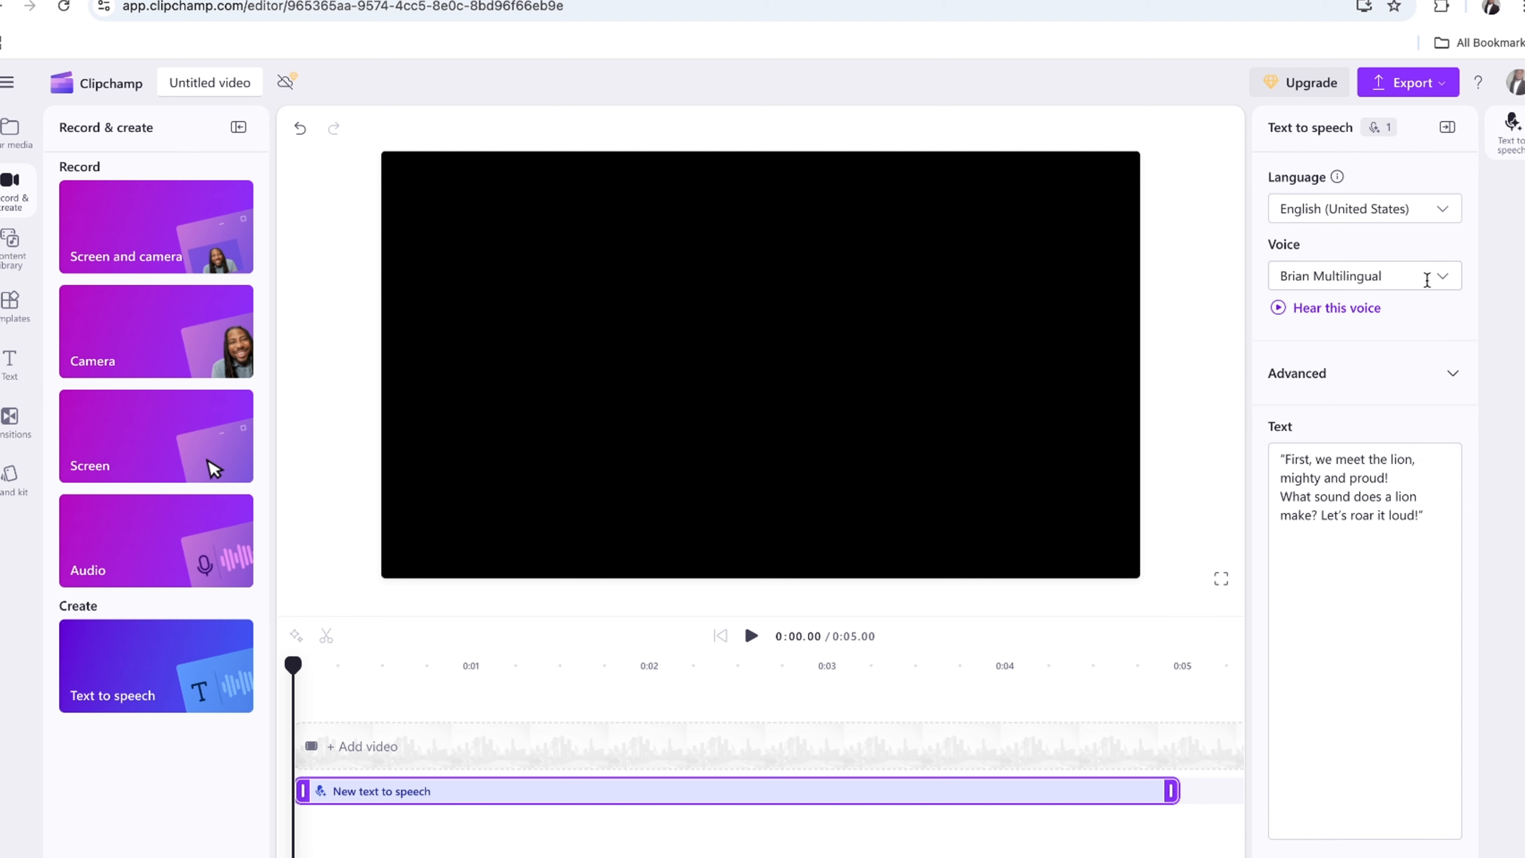
pyautogui.click(1440, 279)
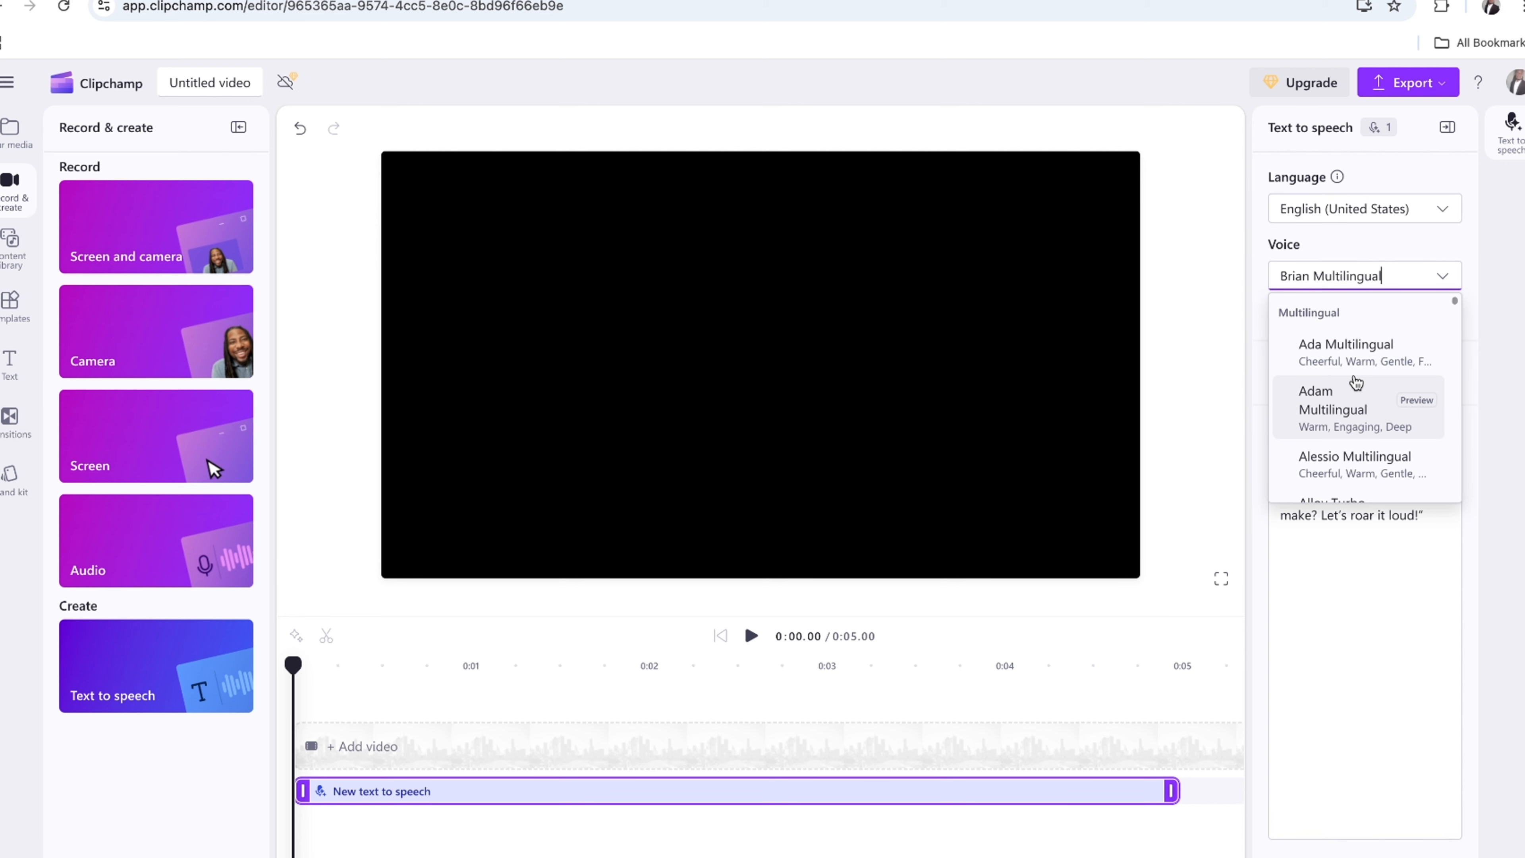
pyautogui.scroll(-2, 1375, 361)
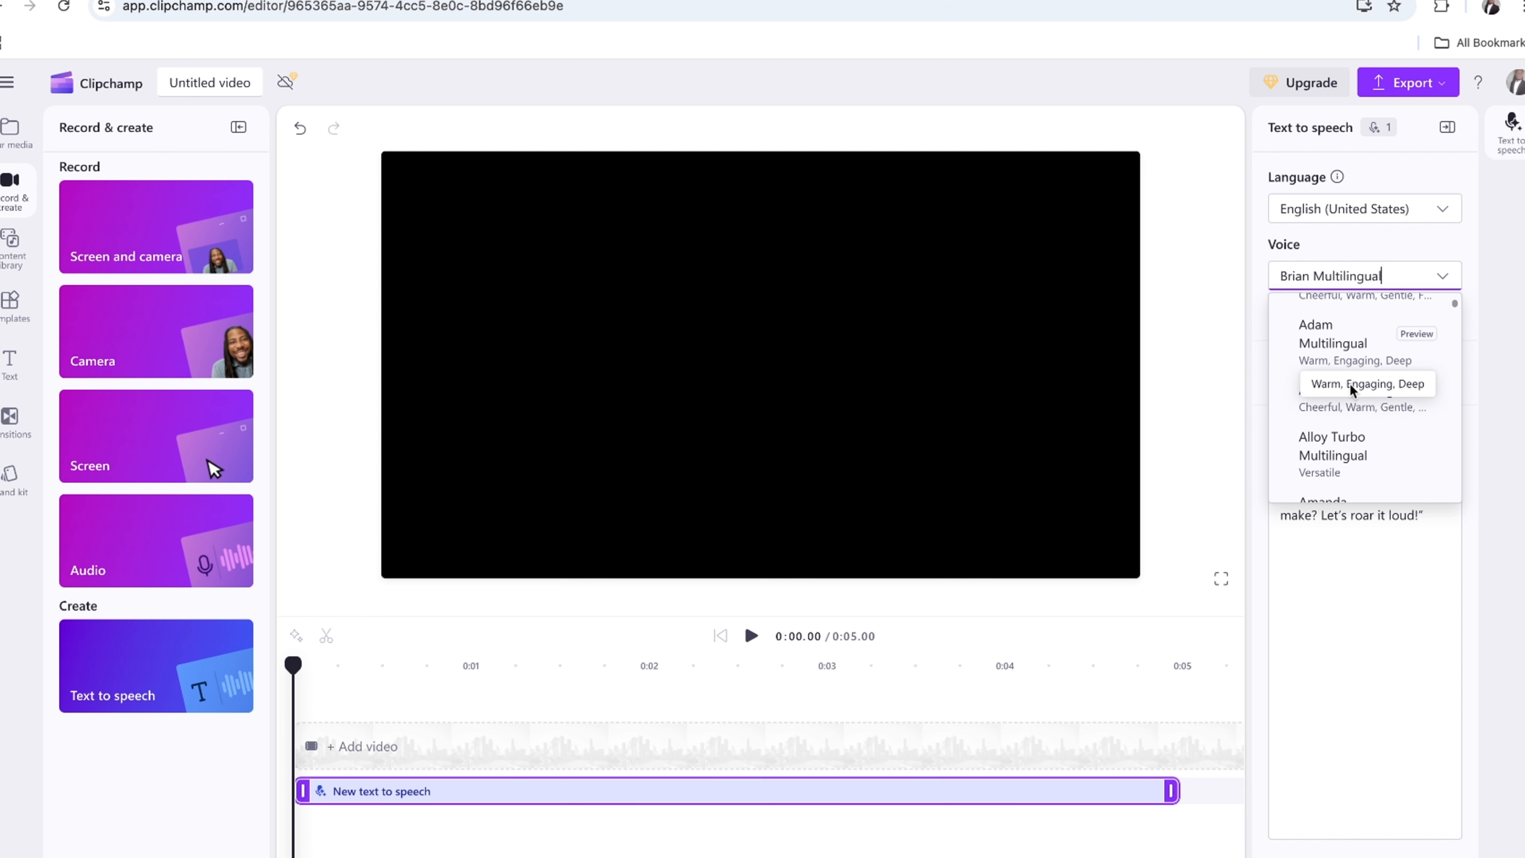
pyautogui.click(1342, 347)
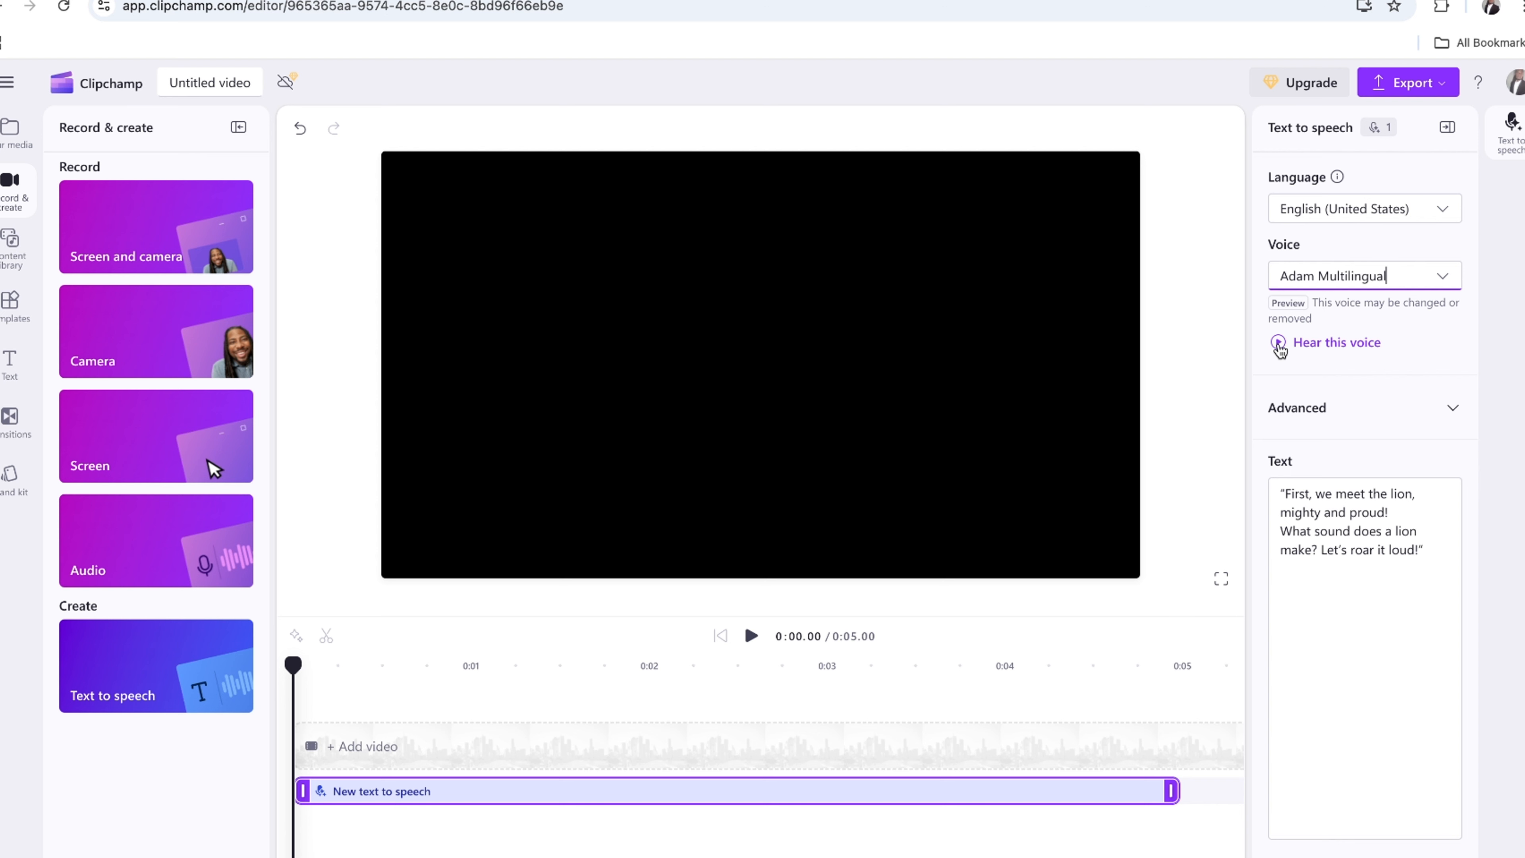
pyautogui.click(1278, 344)
# Audition the narration with the Alessio Multilingual and Alloy Turbo Multilingual voices
pyautogui.click(1358, 278)
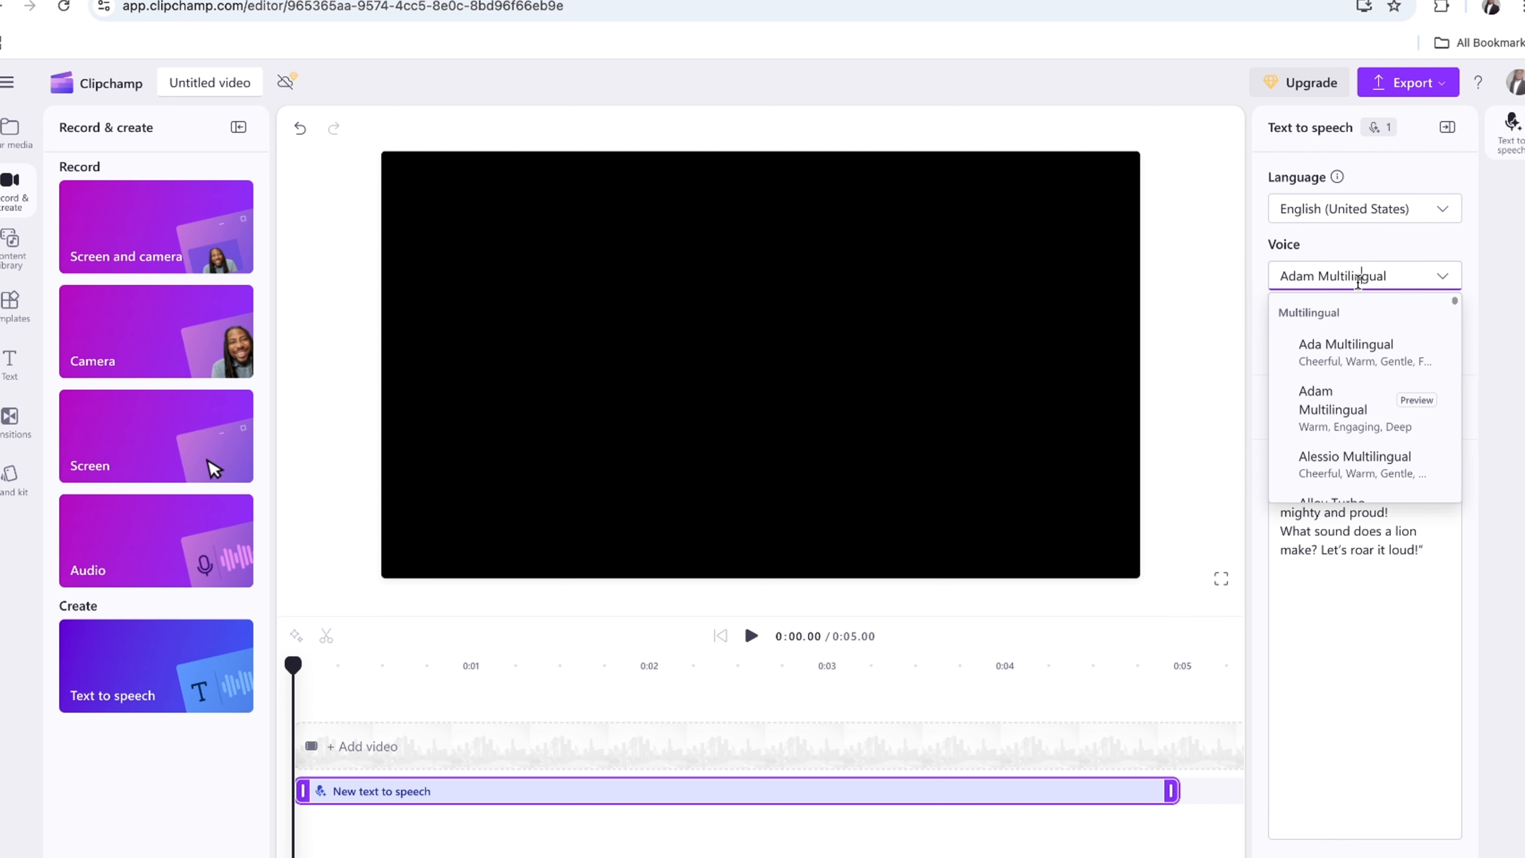
pyautogui.scroll(-2, 1354, 397)
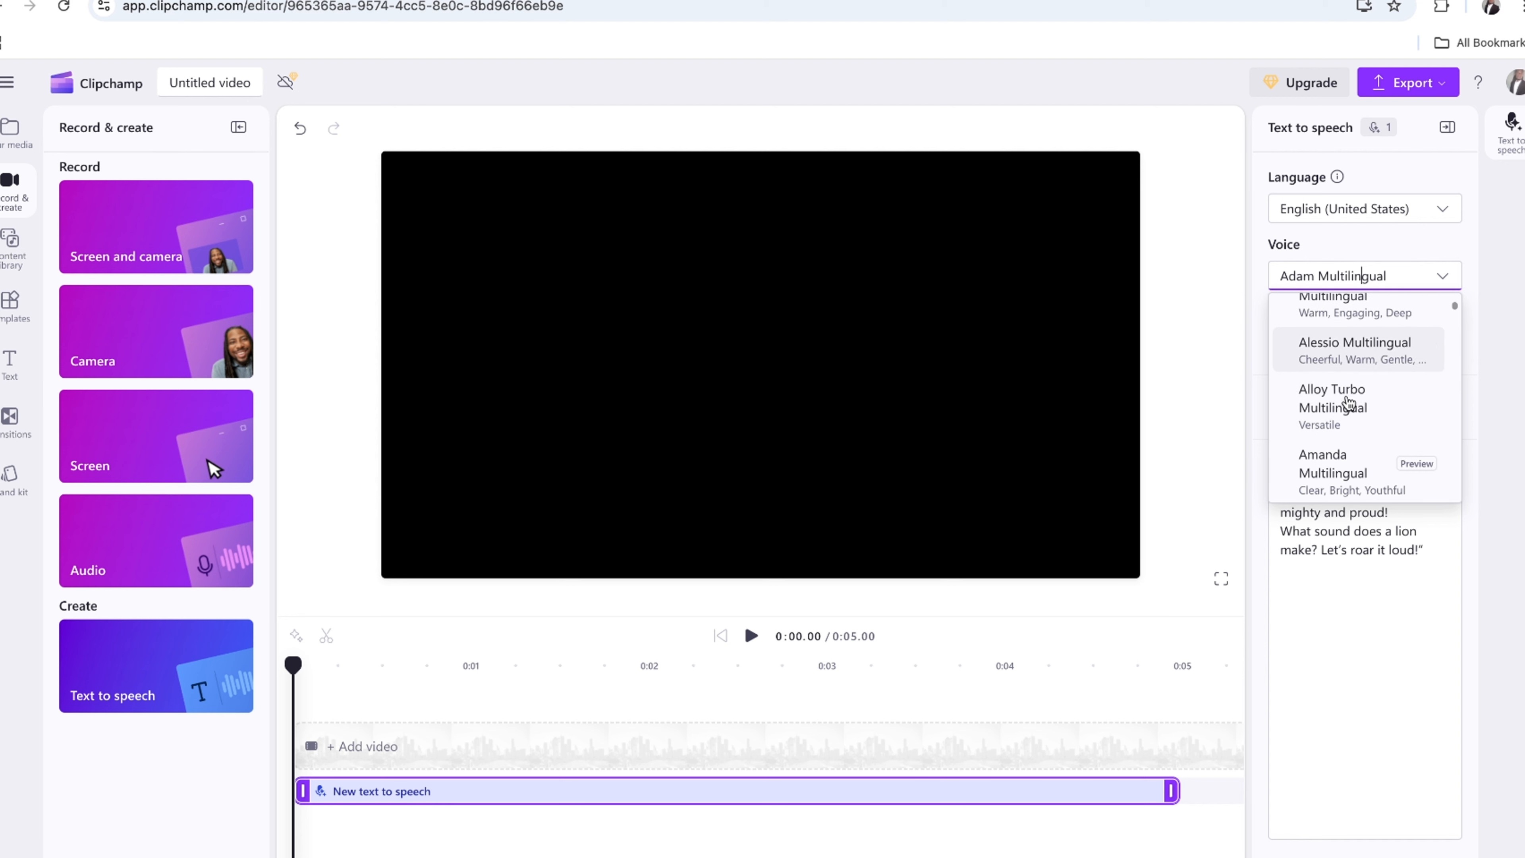
pyautogui.click(1370, 359)
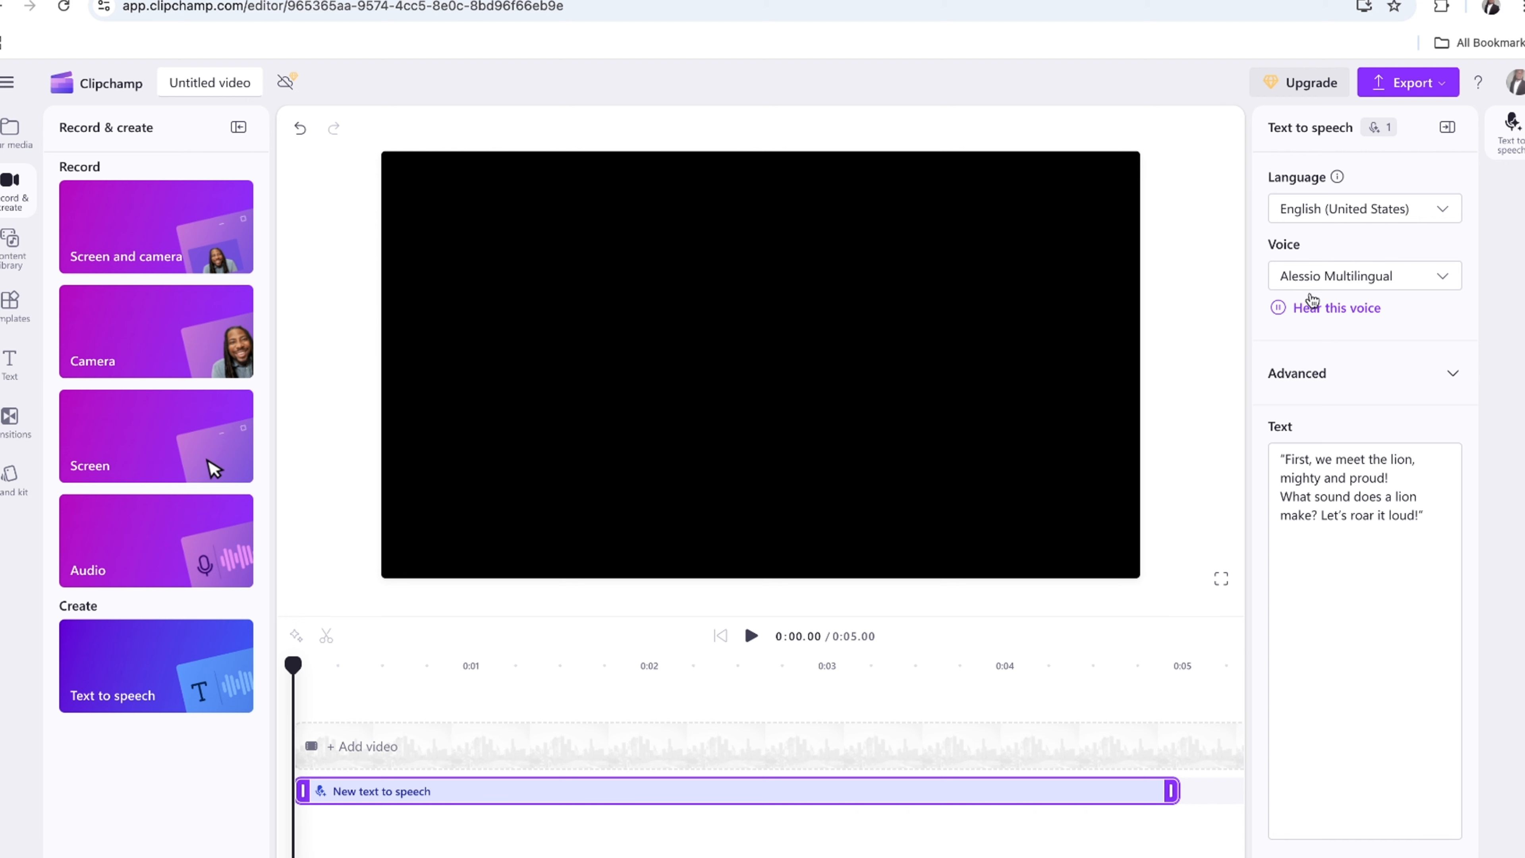
pyautogui.click(1325, 276)
pyautogui.scroll(-2, 1352, 421)
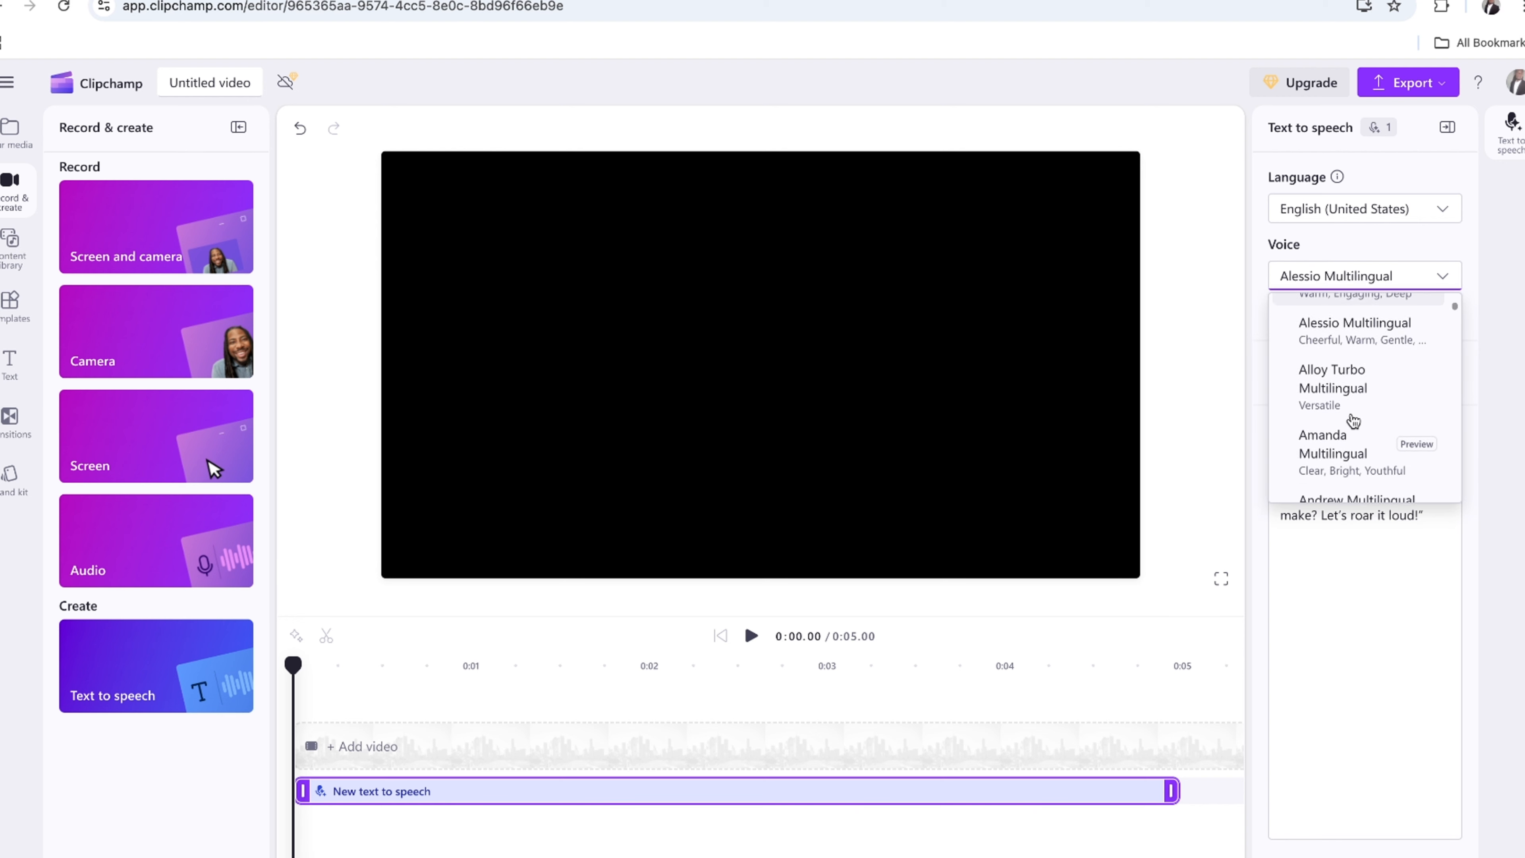
pyautogui.click(1345, 379)
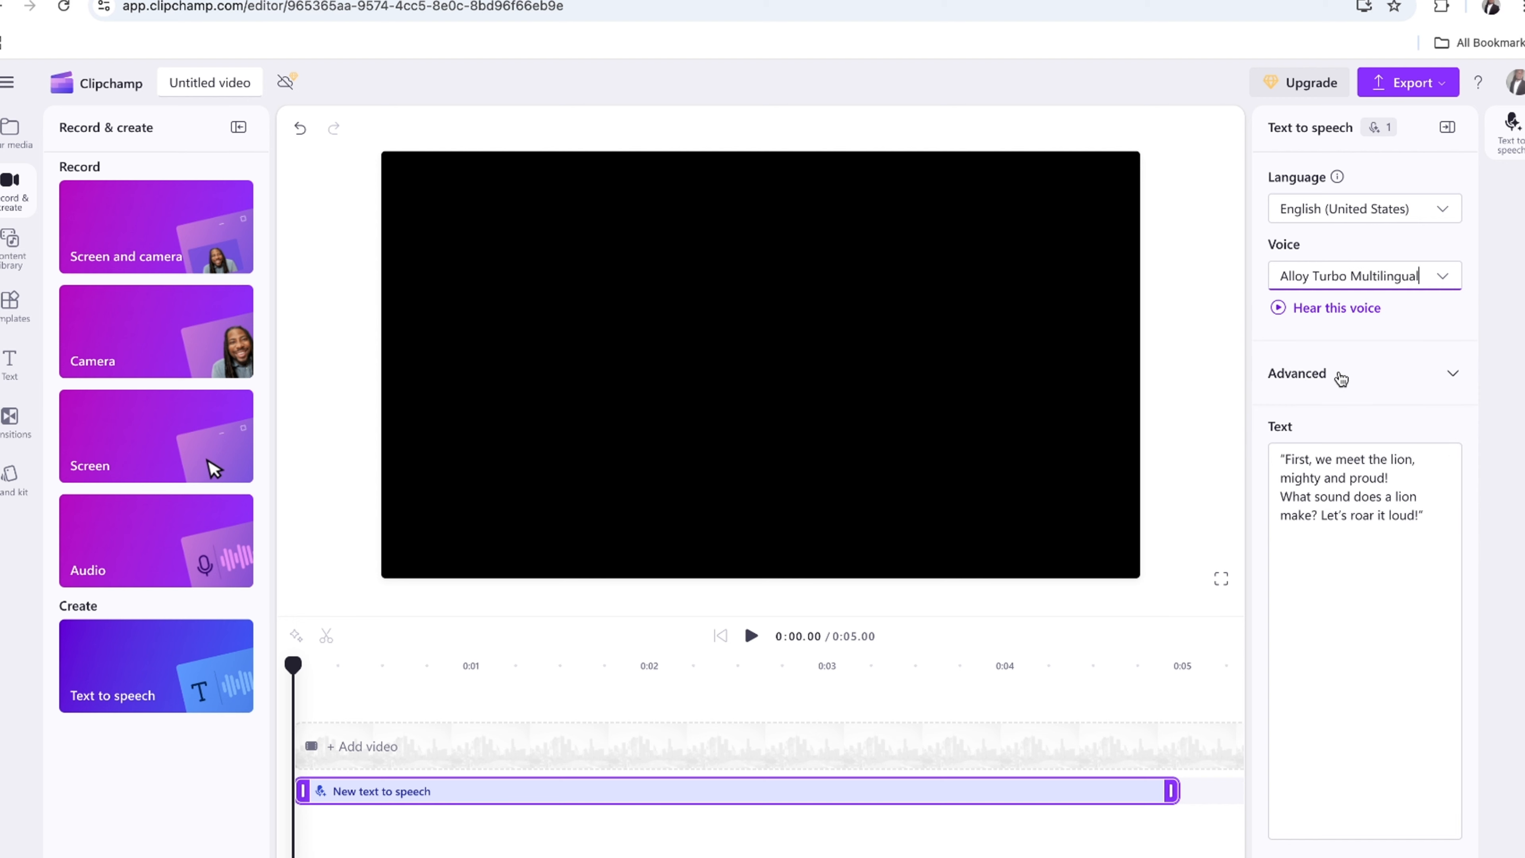
pyautogui.click(1278, 310)
# Set the narration voice to Adam Multilingual and save the speech clip to the timeline
pyautogui.click(1325, 278)
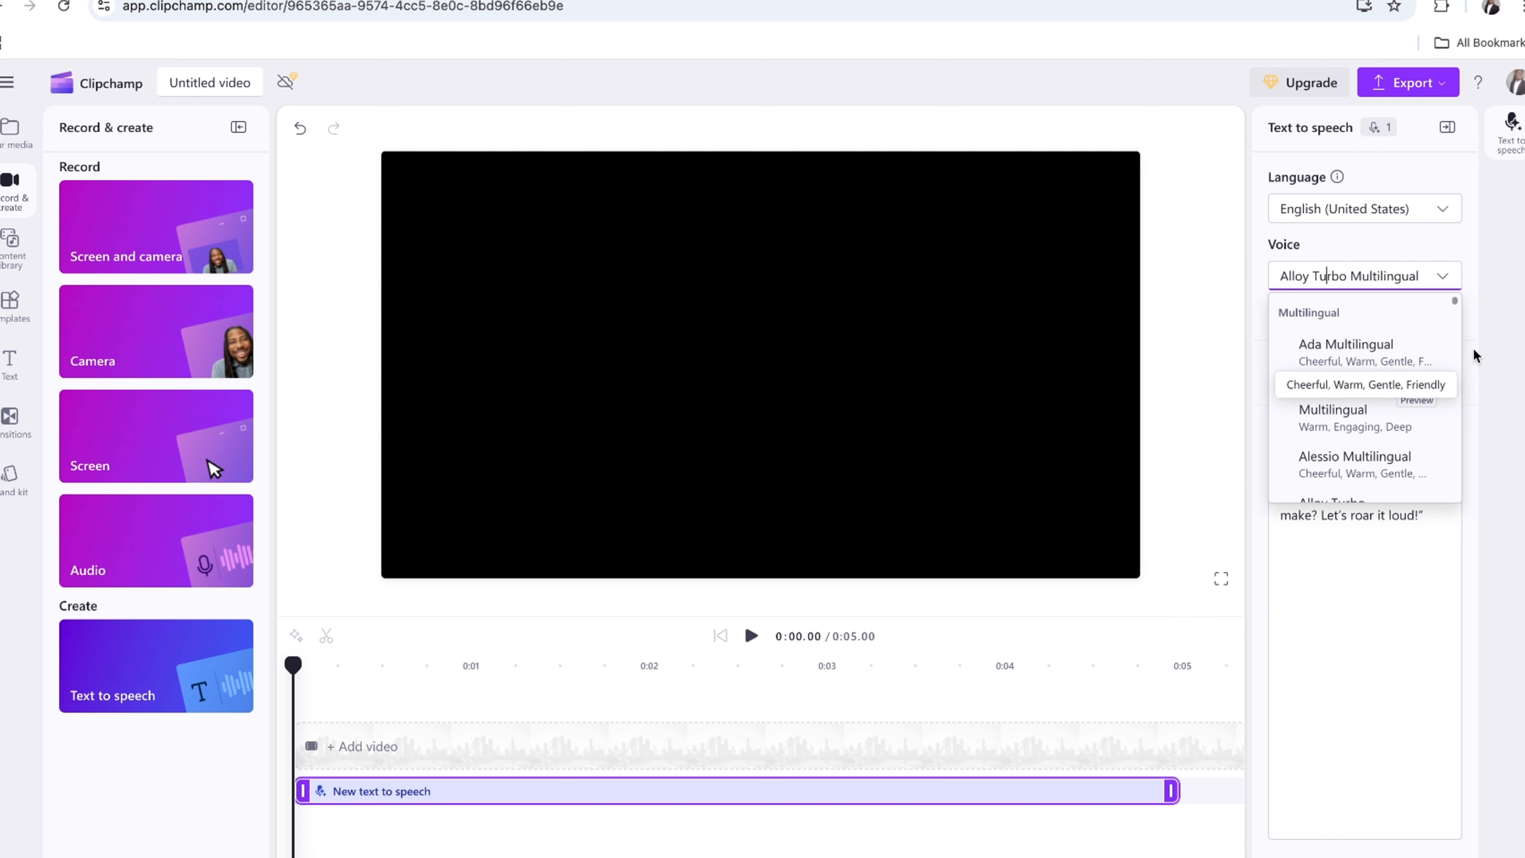
pyautogui.scroll(-2, 1380, 422)
pyautogui.scroll(1, 1380, 422)
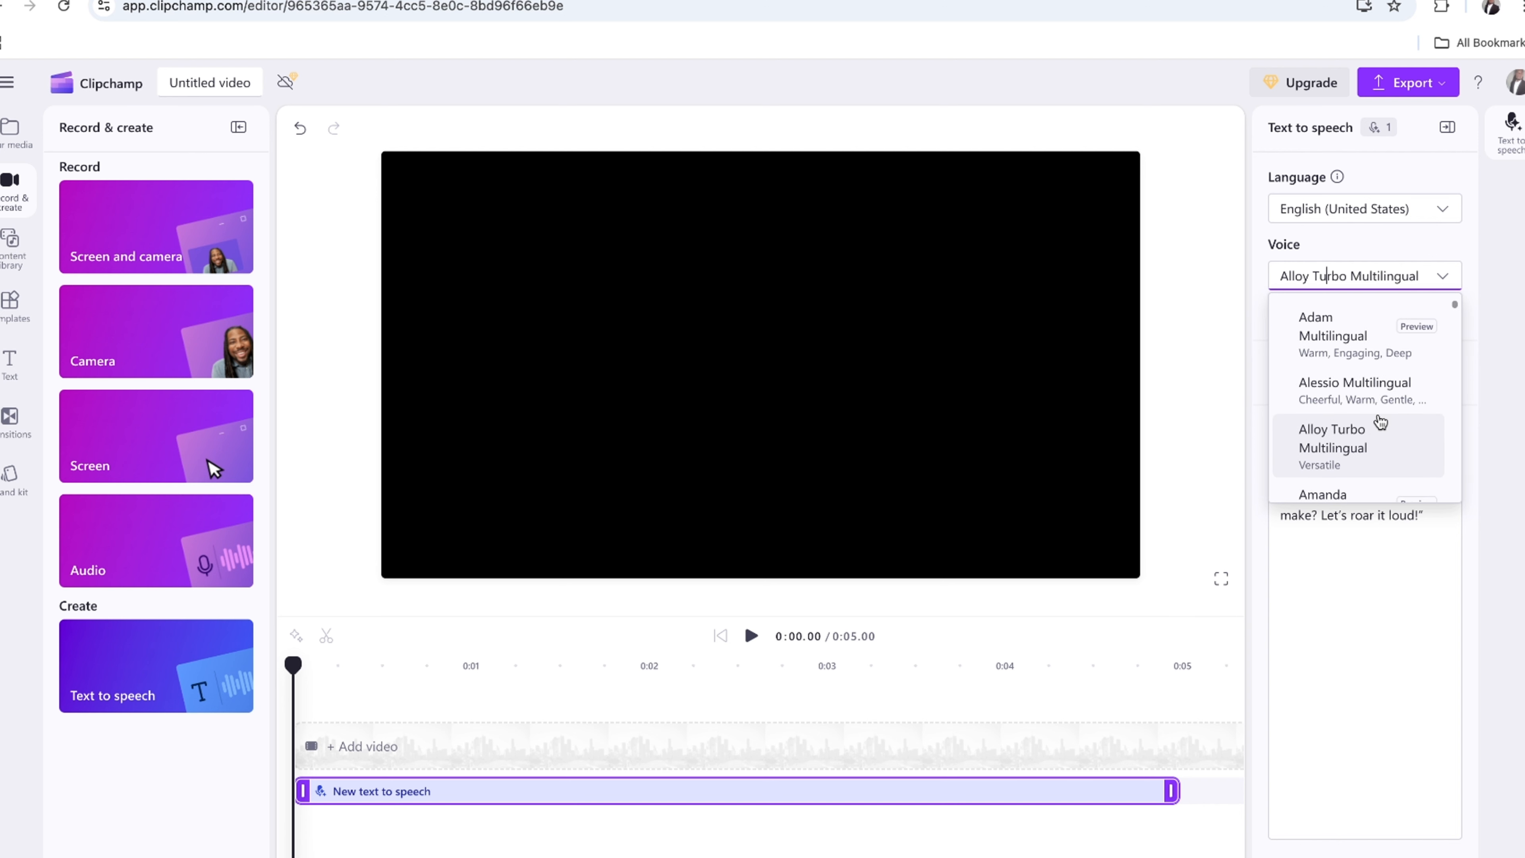
pyautogui.click(1319, 347)
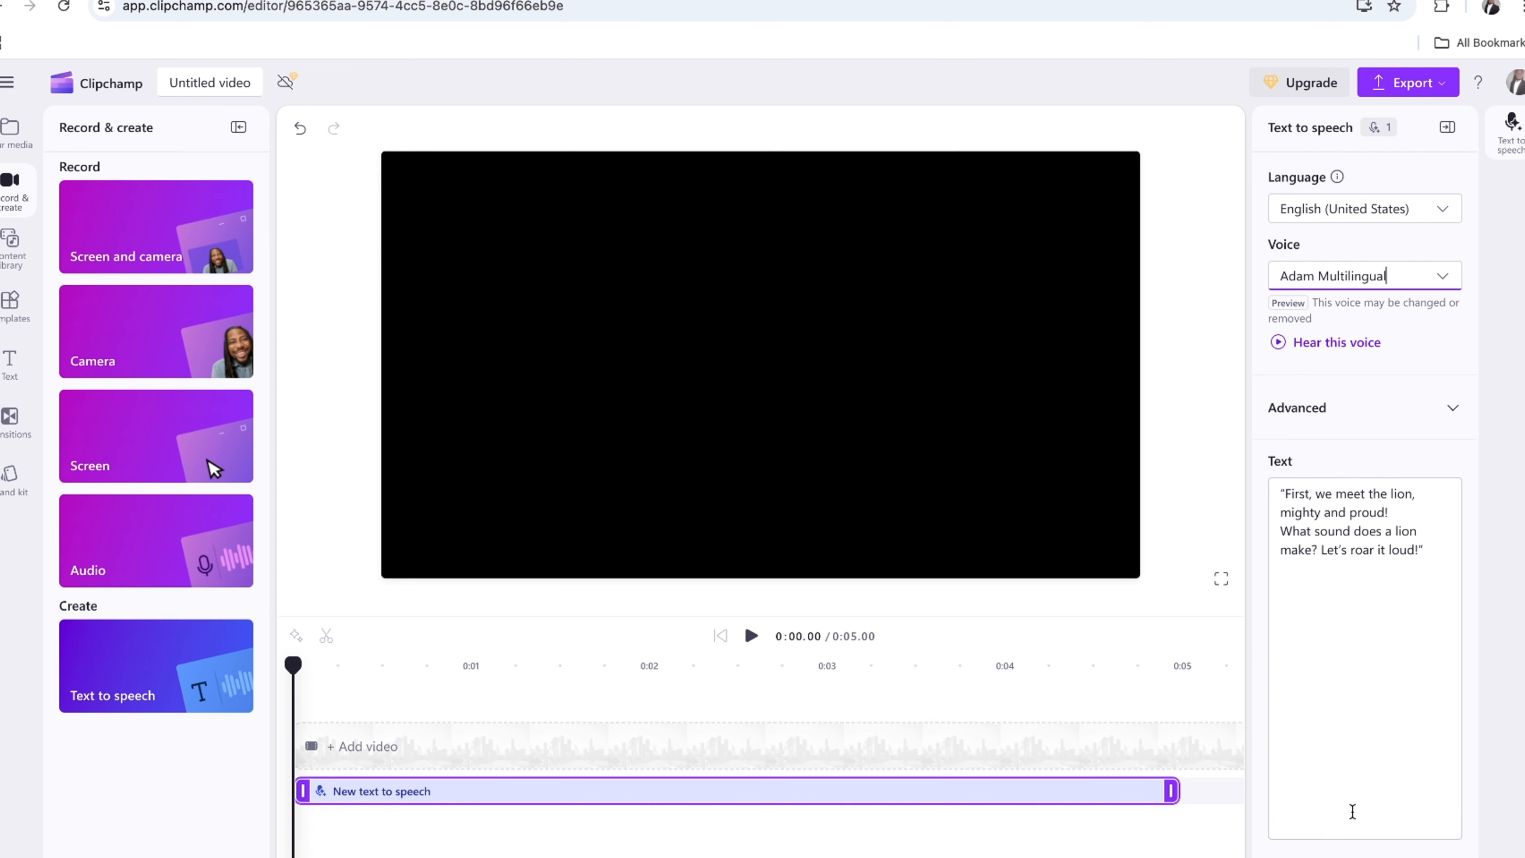
pyautogui.click(213, 469)
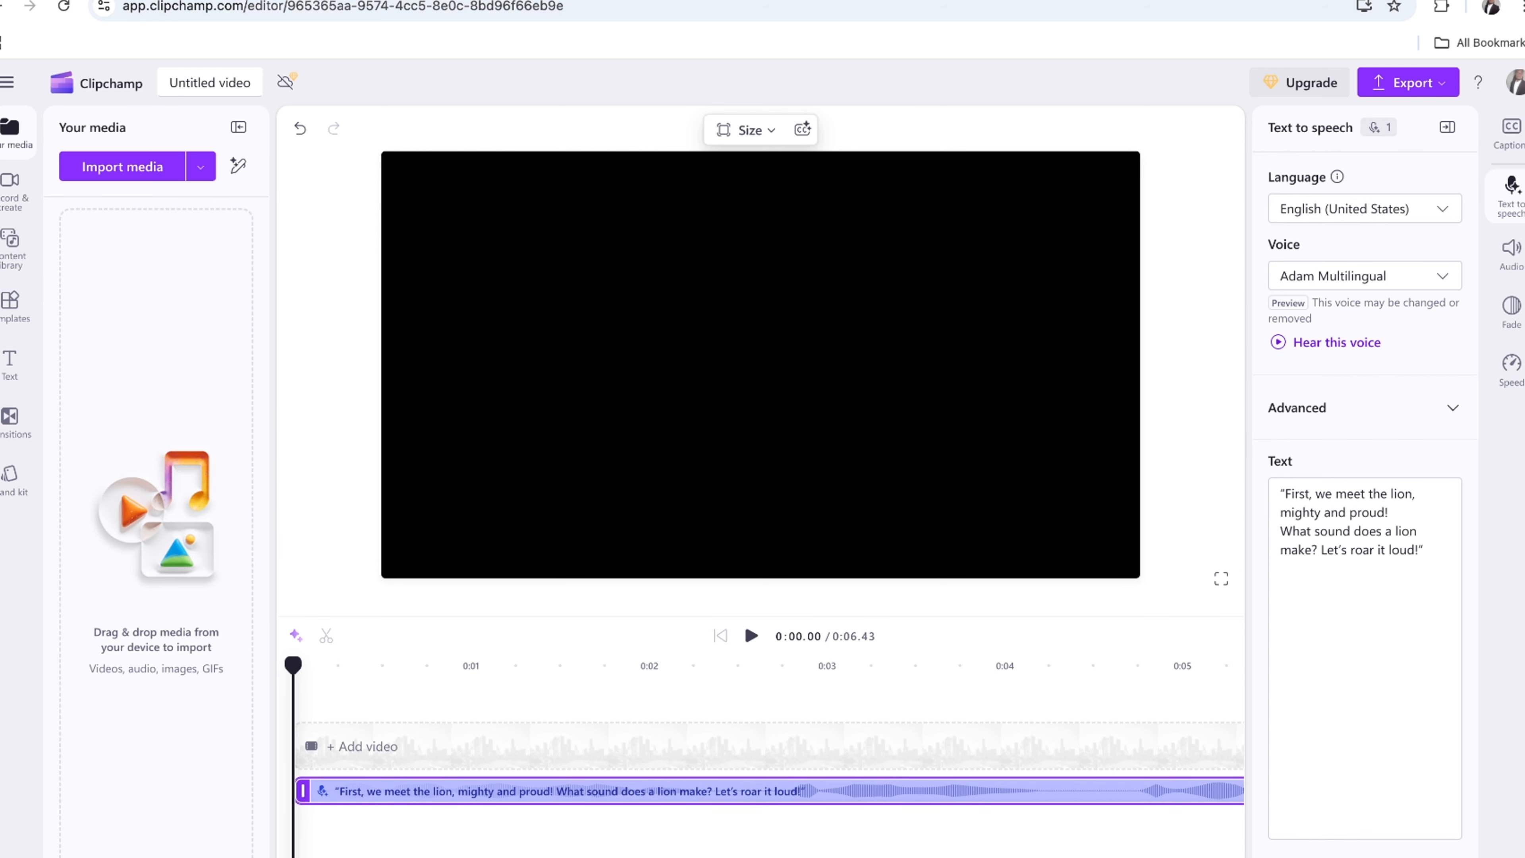
# Play back the generated lion narration and export the video in 1080p quality
pyautogui.click(262, 682)
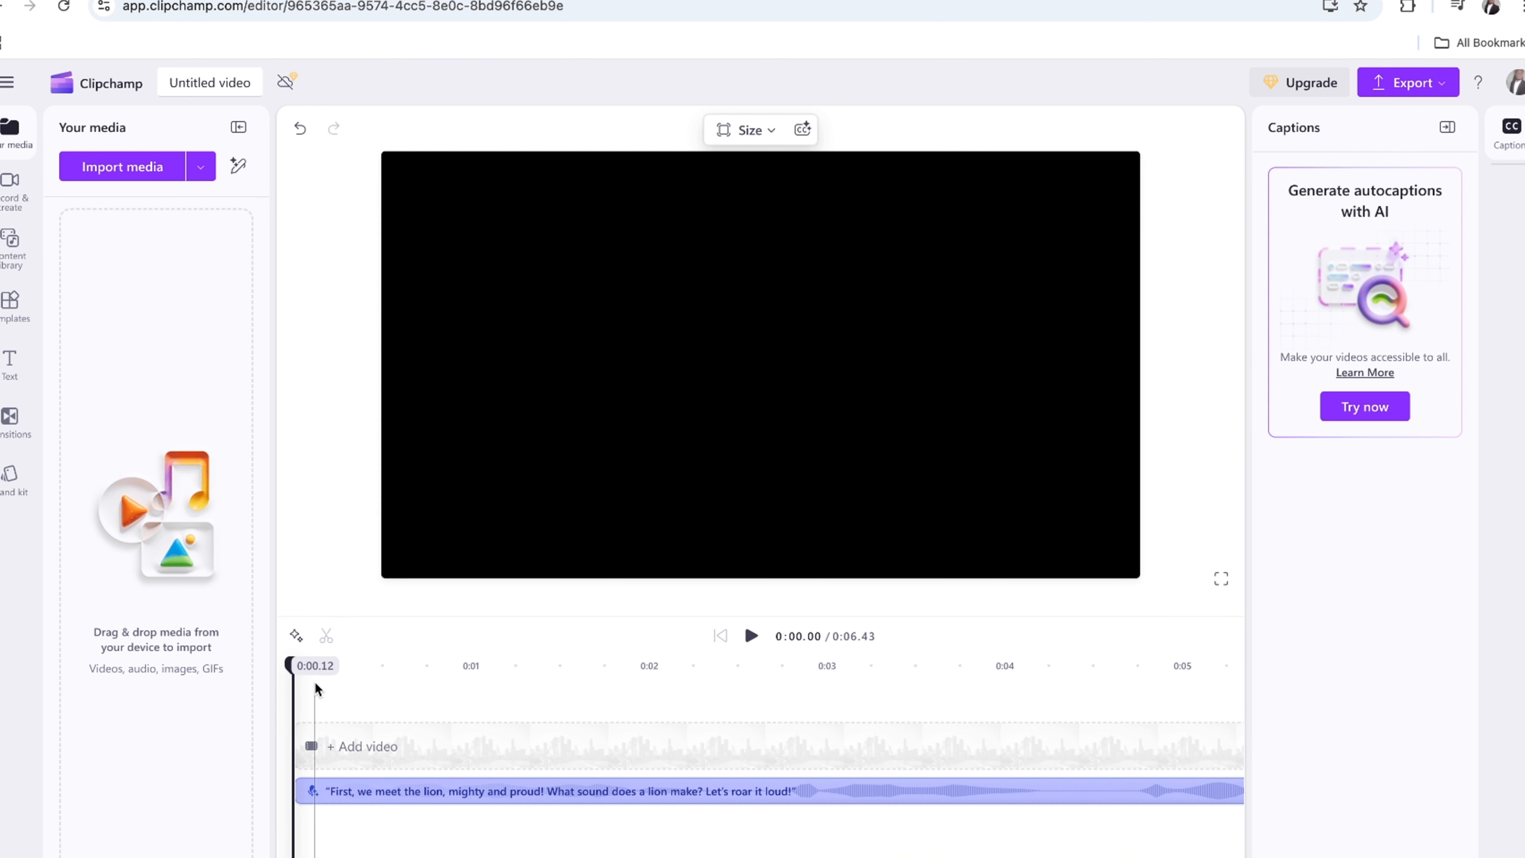
pyautogui.click(758, 643)
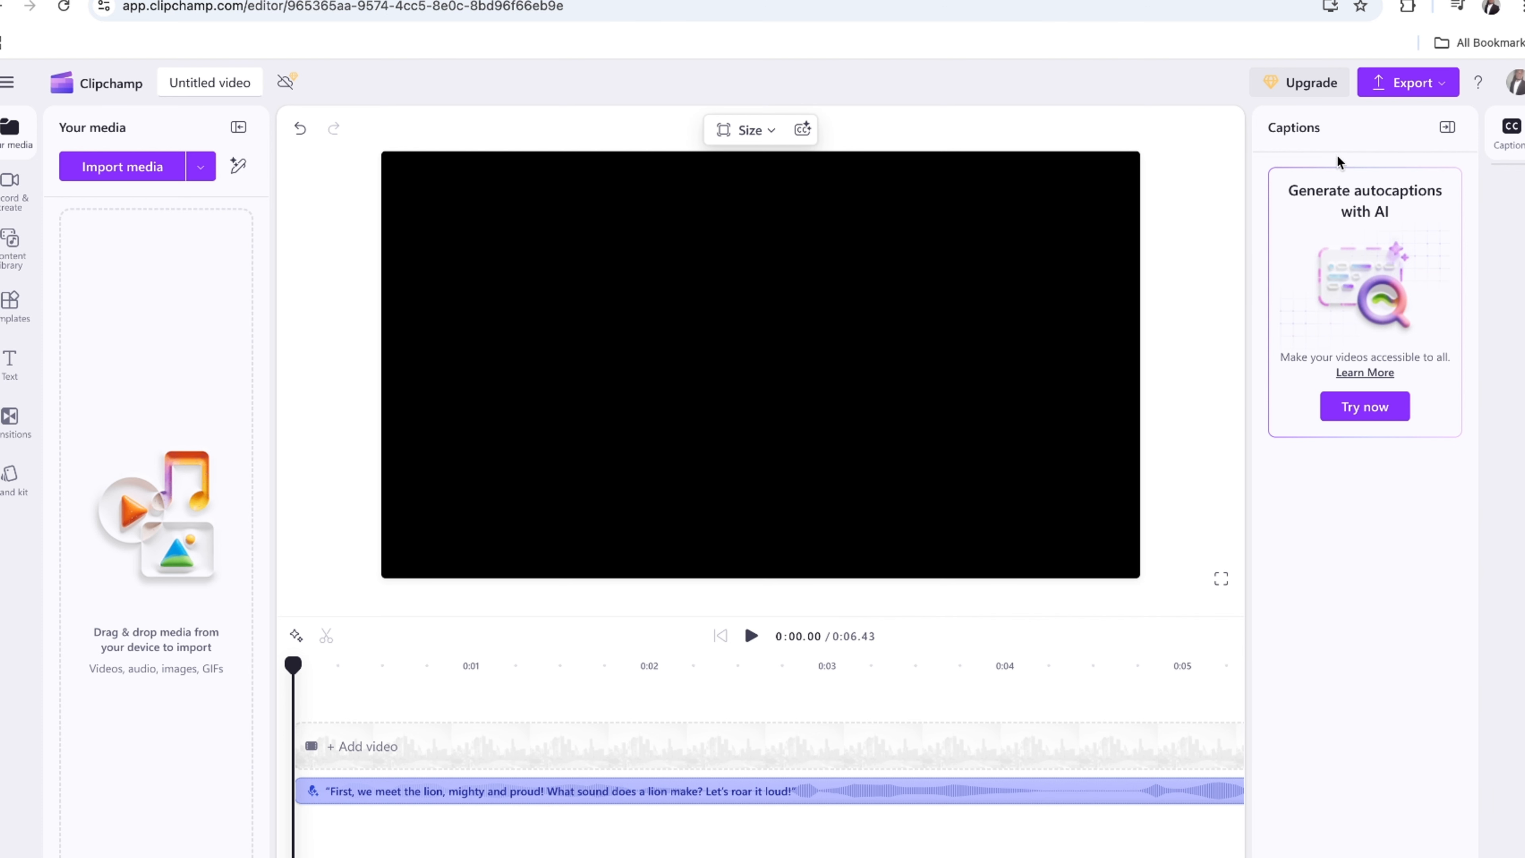
pyautogui.click(1408, 83)
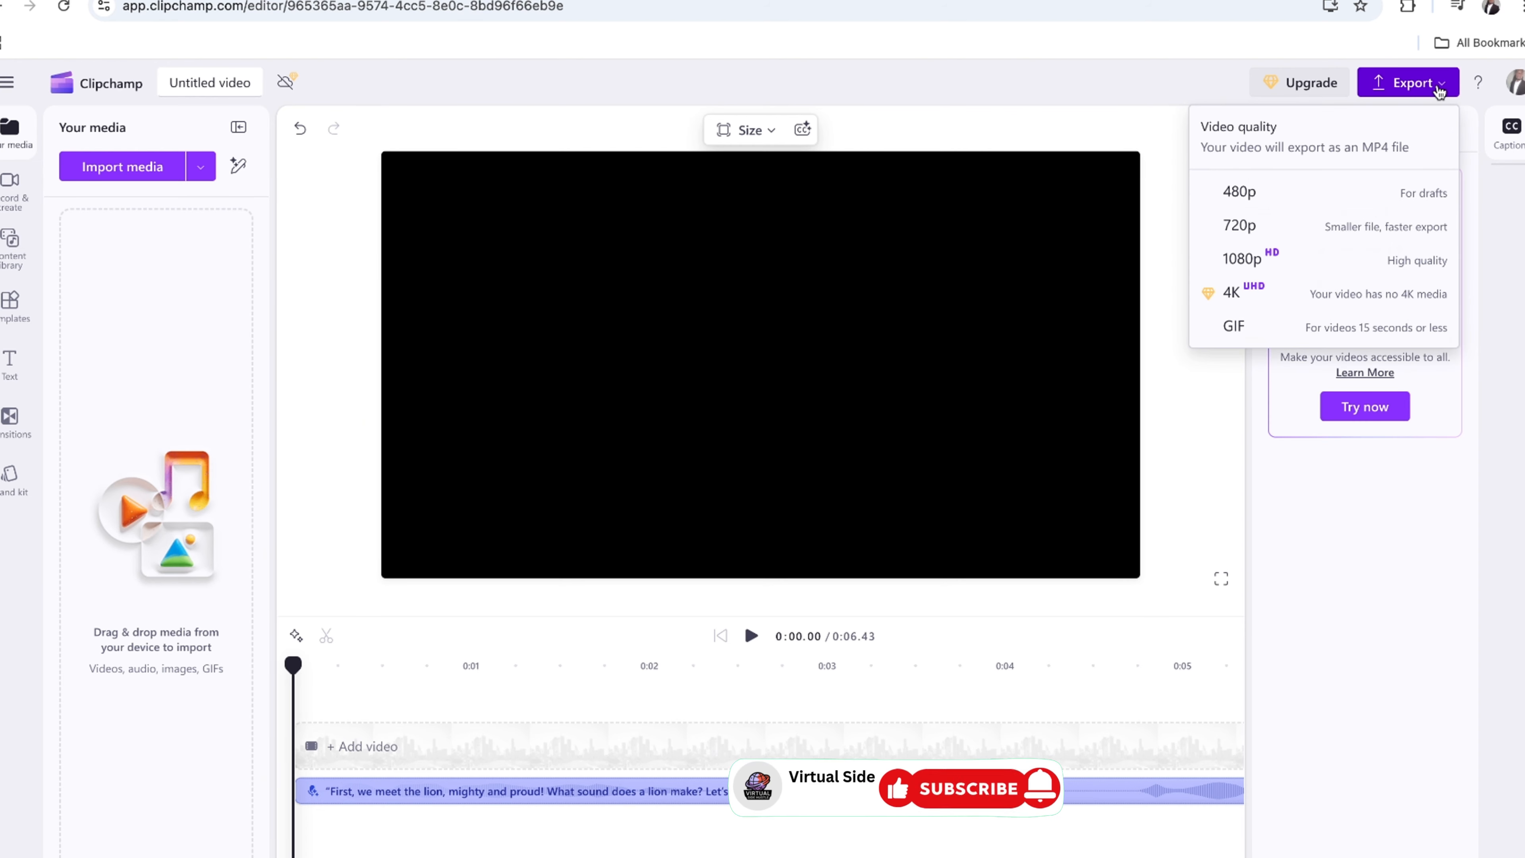
pyautogui.click(1304, 264)
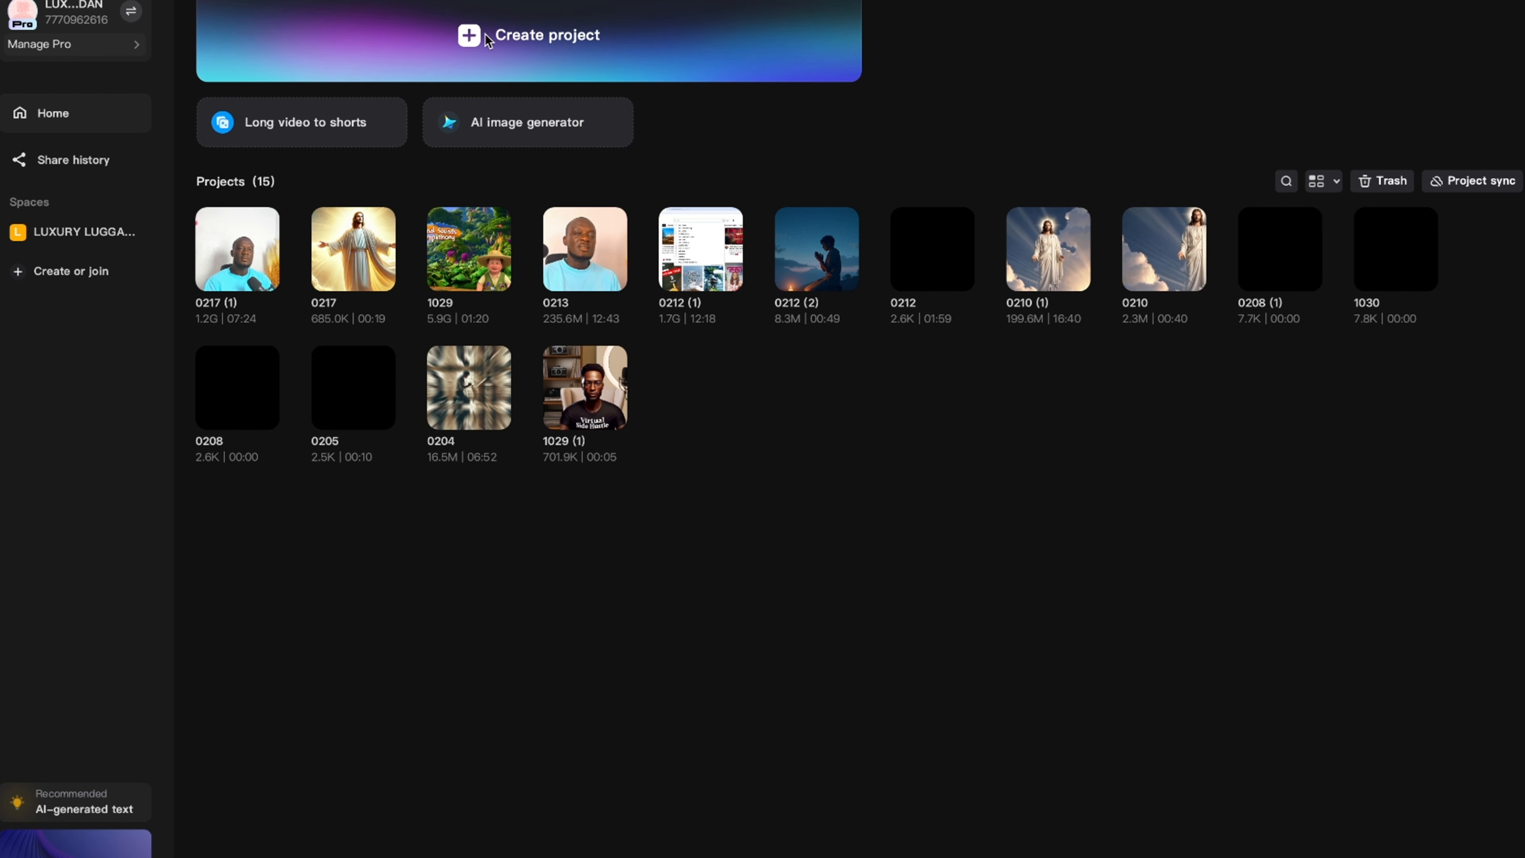
# Create a new project in CapCut and import clipchamp mp4.mp4 from the Downloads folder
pyautogui.click(488, 41)
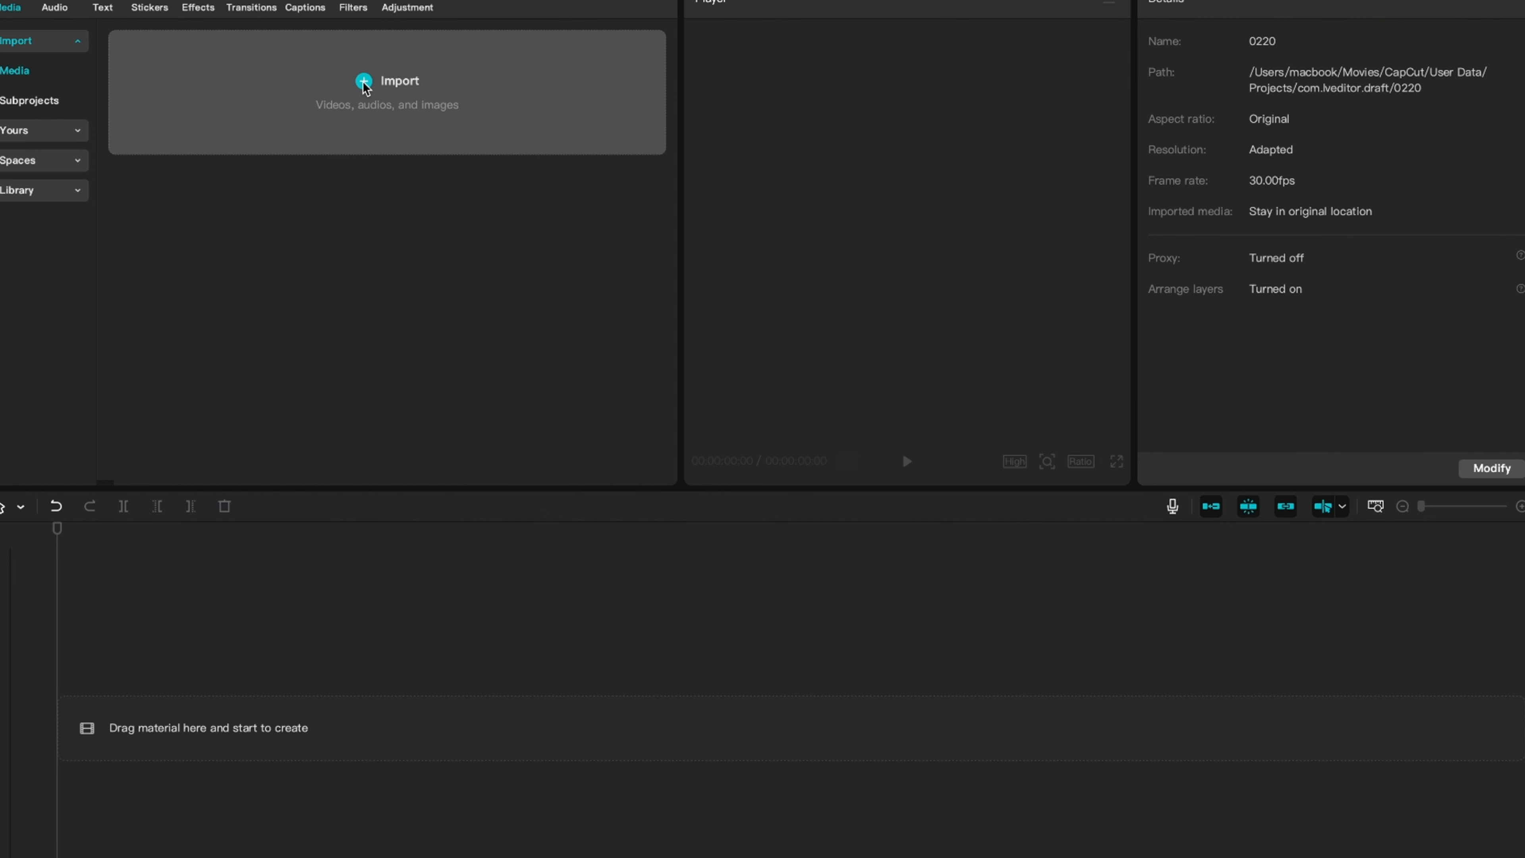
pyautogui.click(371, 87)
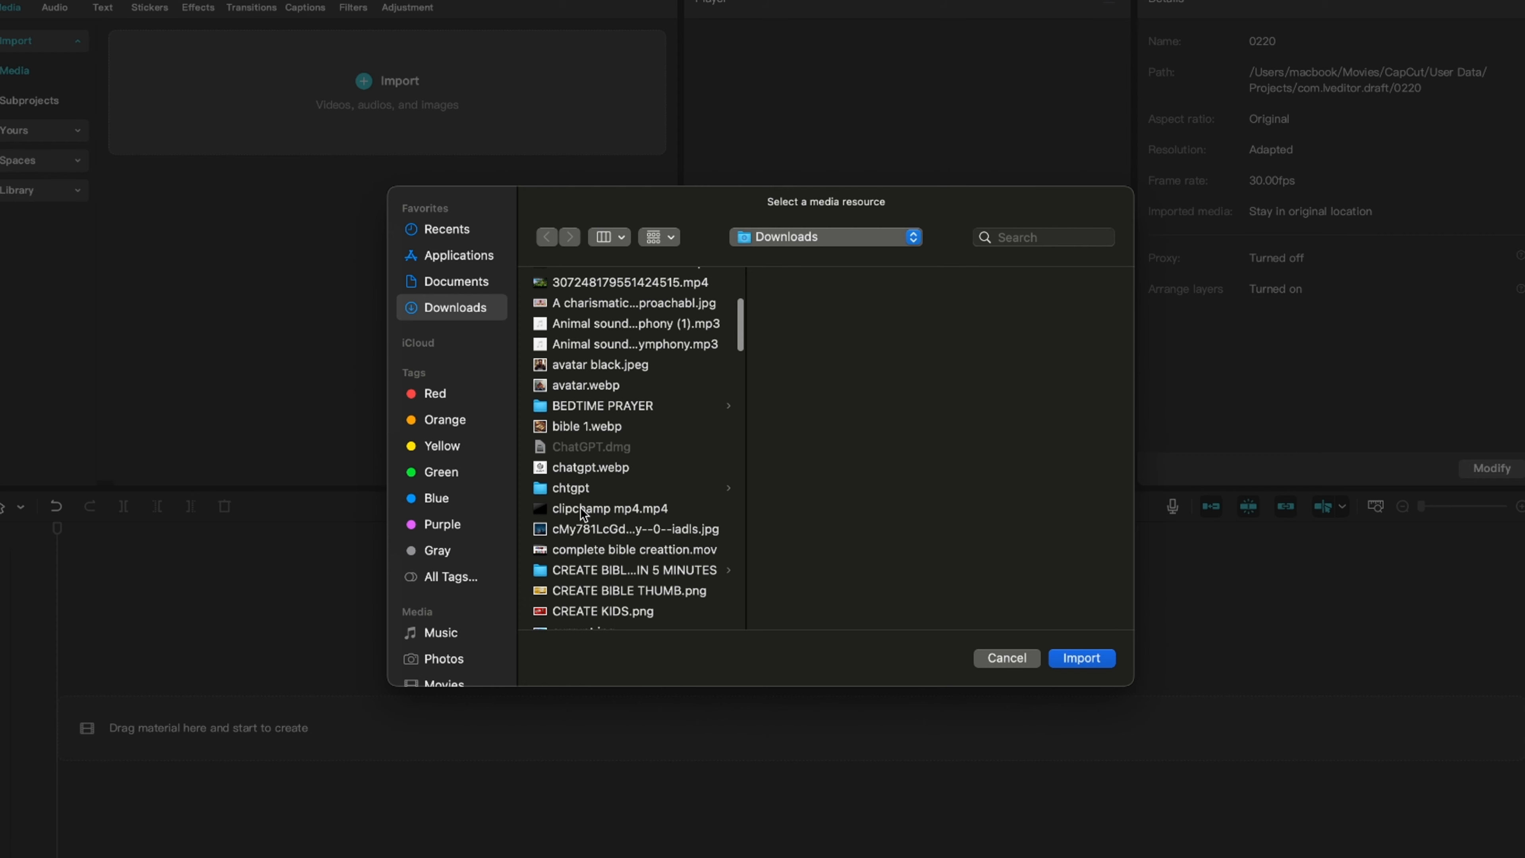
pyautogui.click(580, 509)
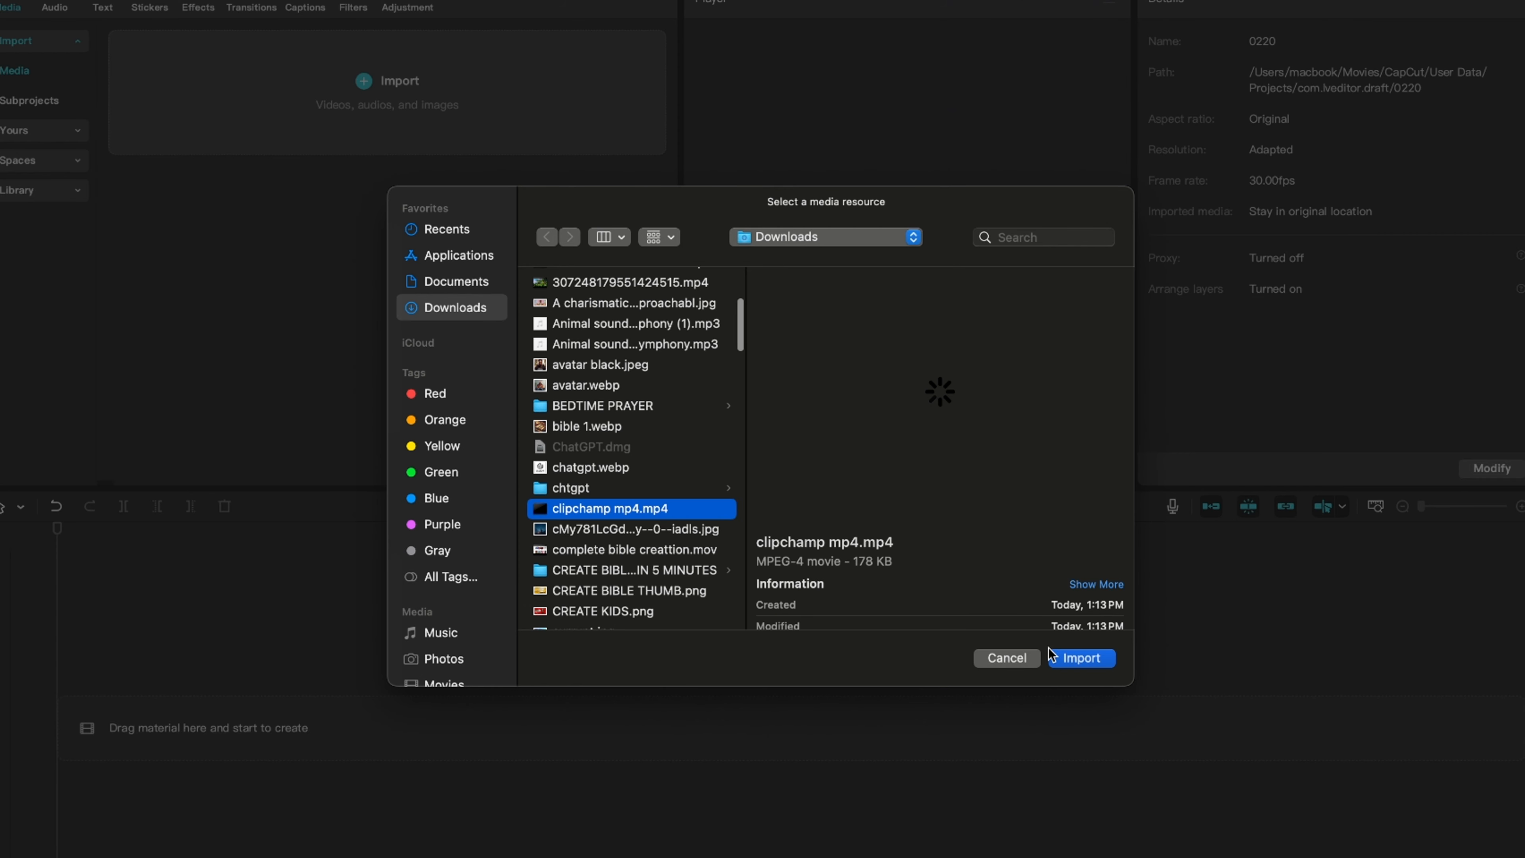
pyautogui.click(1075, 658)
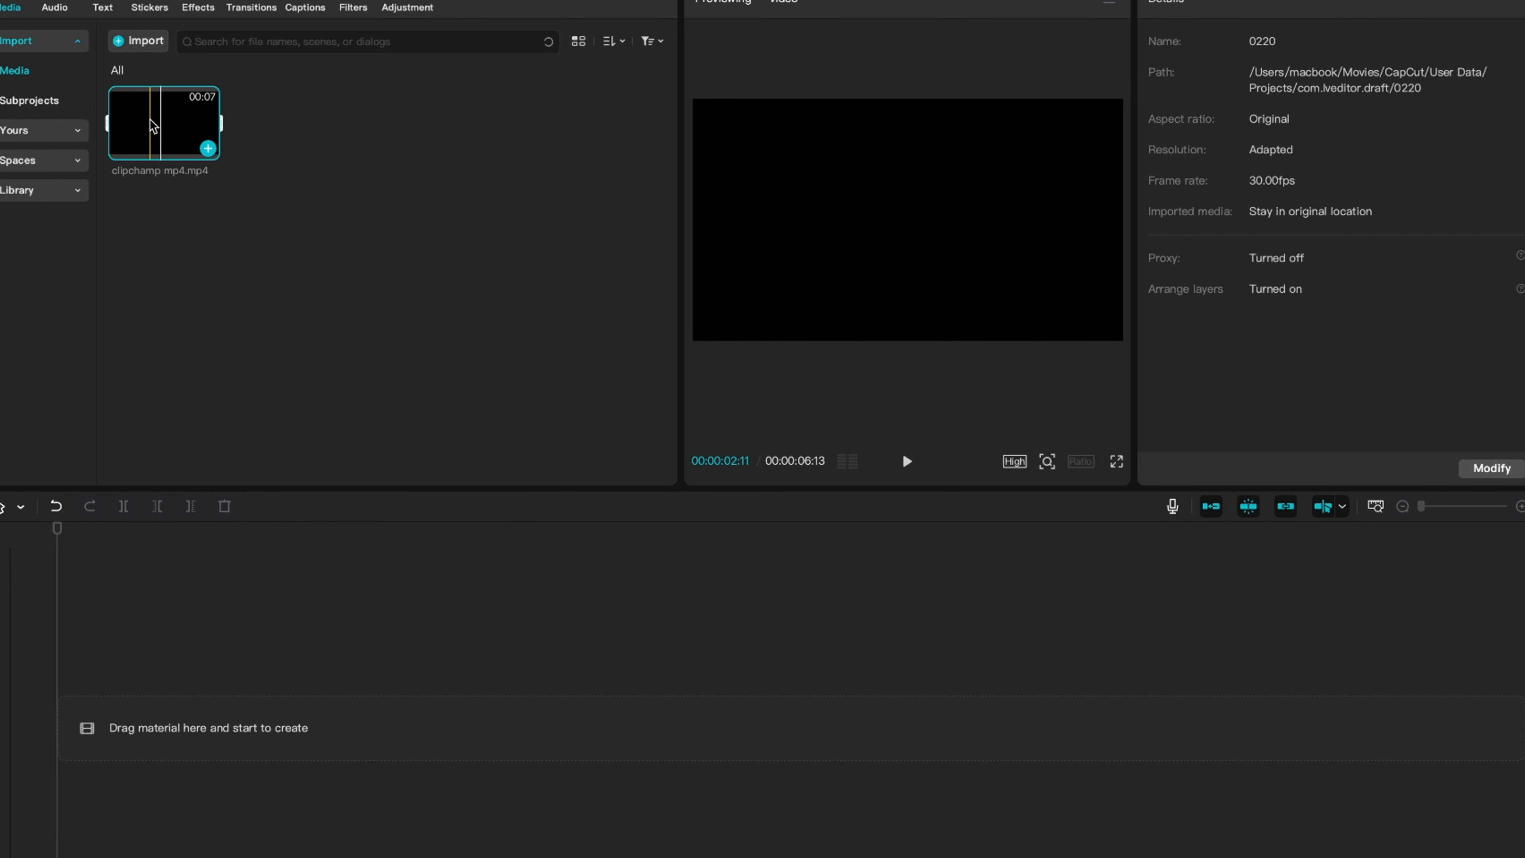
# Place the clipchamp mp4.mp4 clip on the timeline and move the playhead to its start
pyautogui.moveTo(150, 119); pyautogui.dragTo(123, 728)
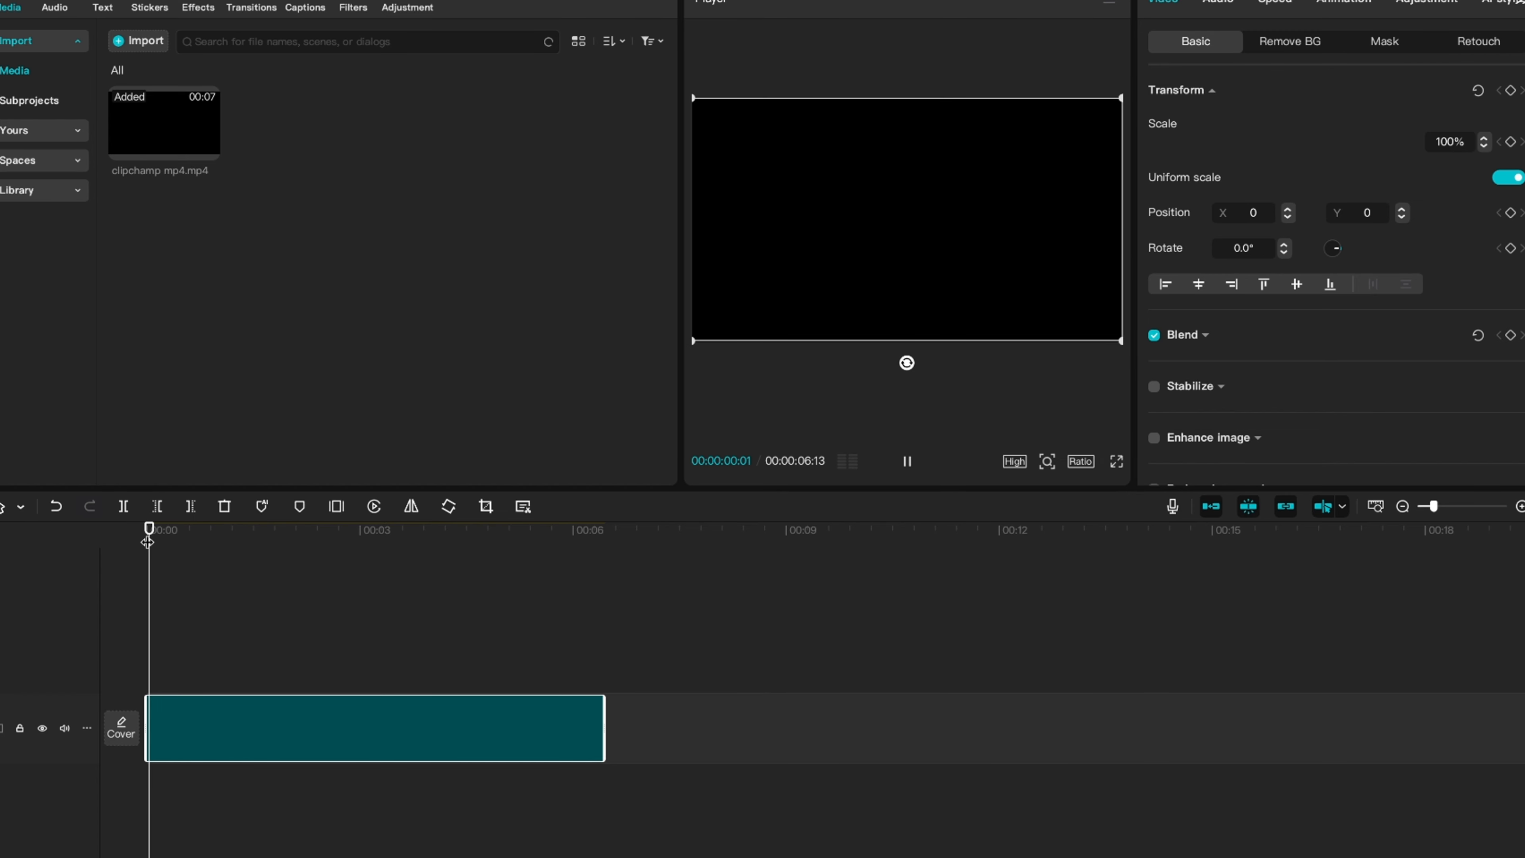
pyautogui.moveTo(147, 542); pyautogui.dragTo(103, 540)
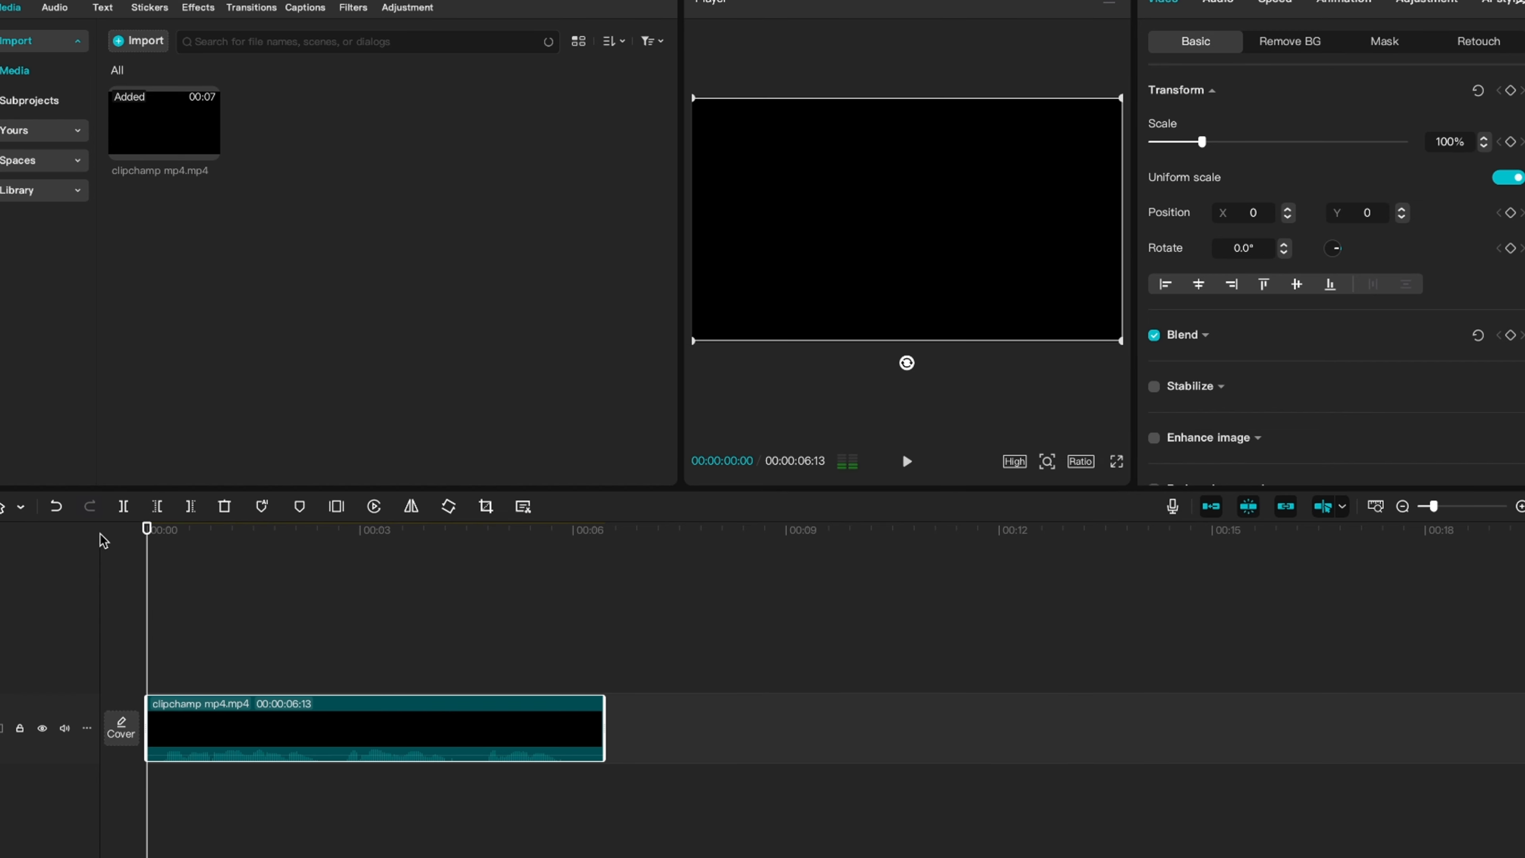